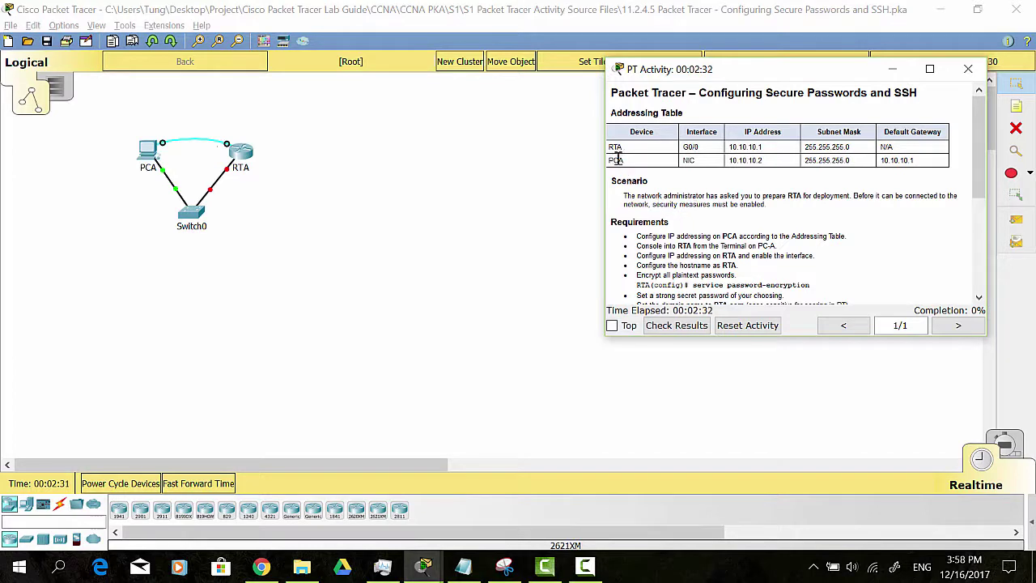
Highlight the activity title, Scenario paragraph and Addressing Table while reading the instructions.
left_click_drag(618, 93, 914, 98)
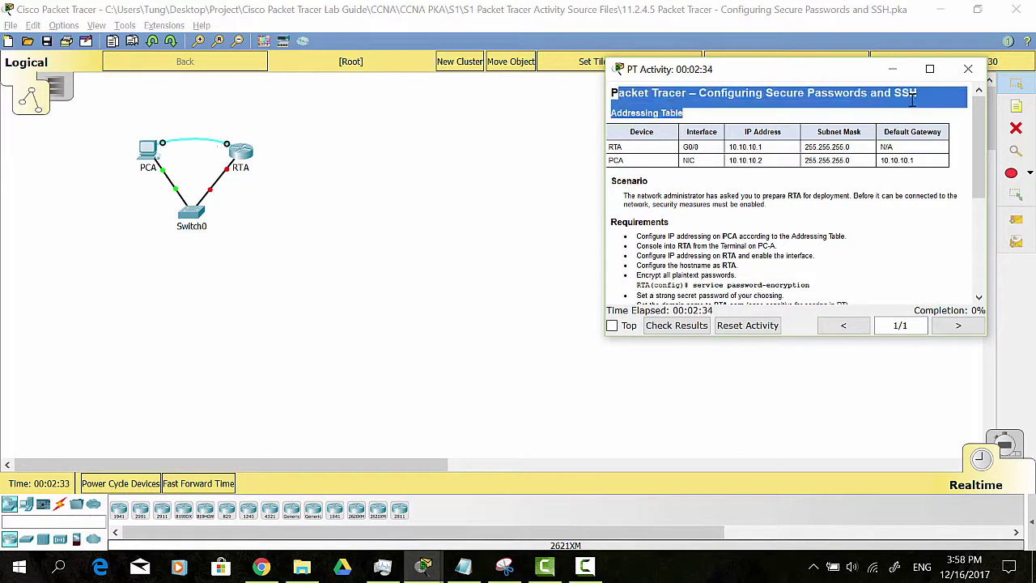
left_click_drag(628, 195, 776, 207)
left_click_drag(612, 112, 682, 113)
scroll(720, 195, "down", 1)
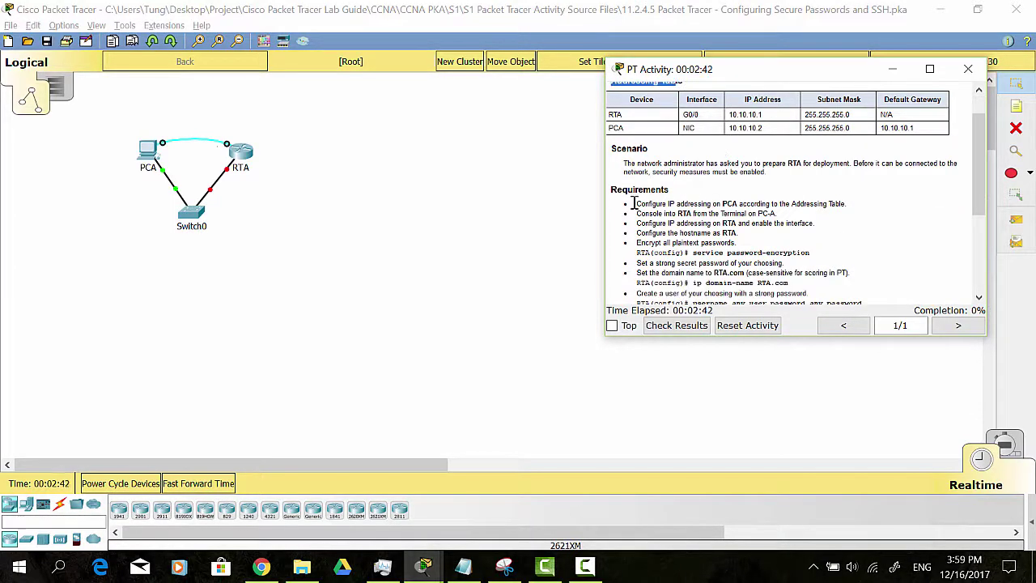
left_click_drag(632, 203, 868, 206)
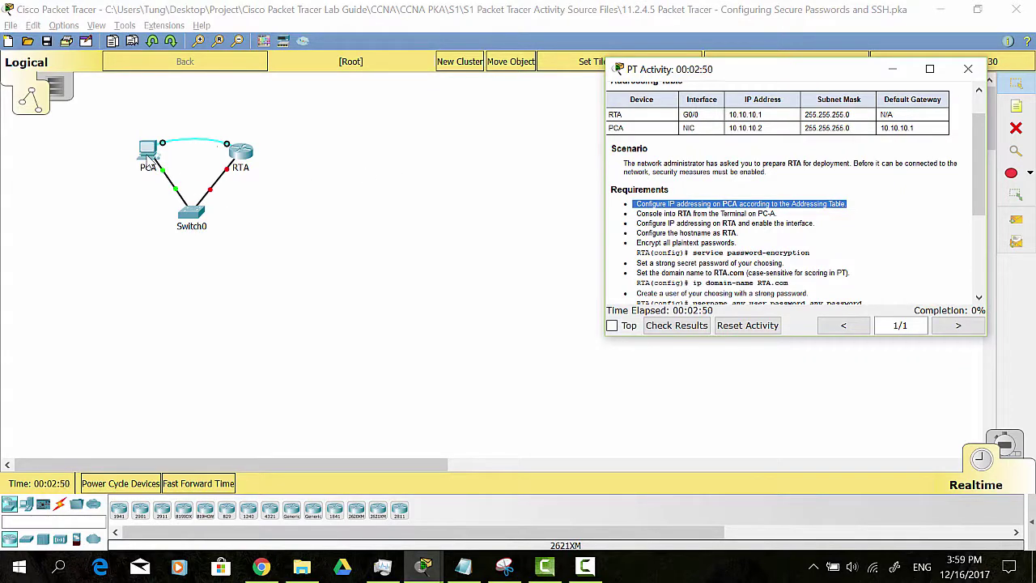
Open PCA's IP Configuration panel, checking the activity instructions alongside it.
left_click(148, 160)
left_click(413, 99)
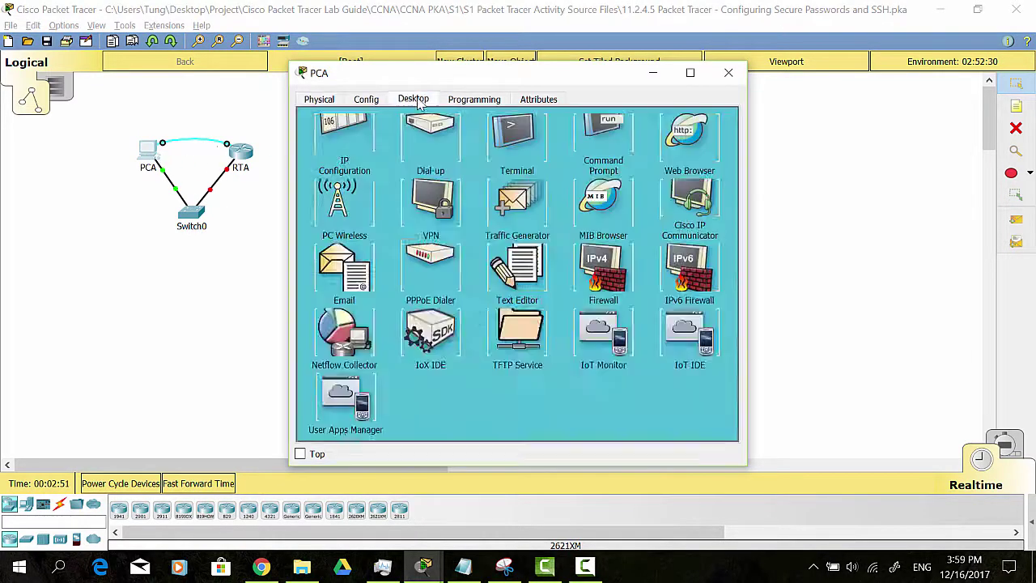
left_click(344, 137)
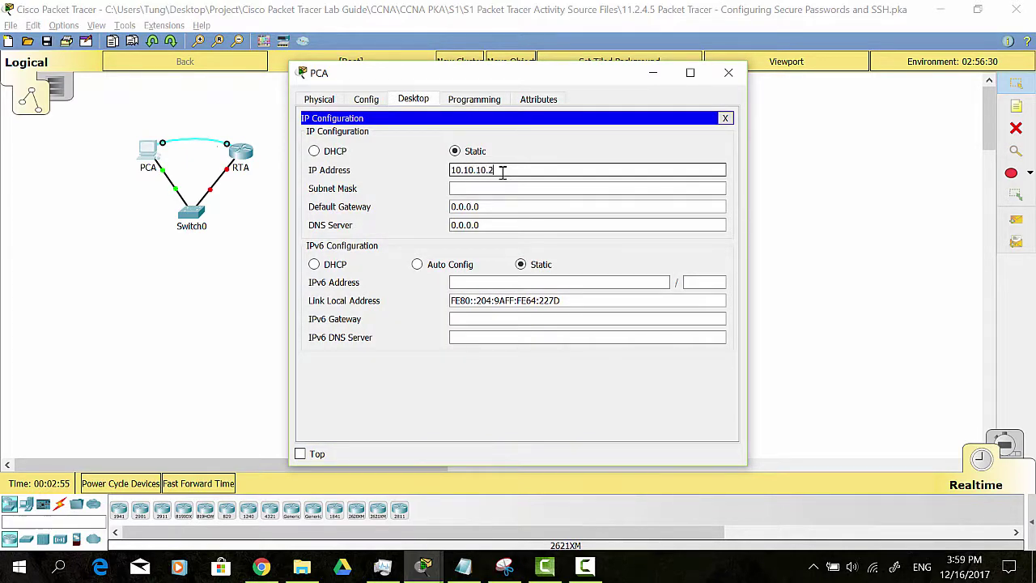
key("alt+Tab")
key("alt+Tab")
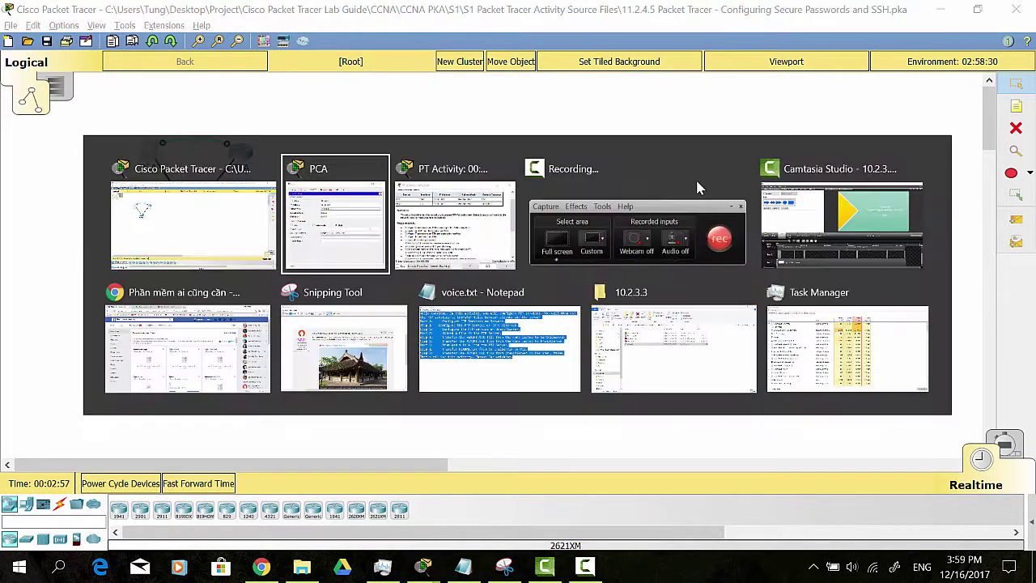
key("alt+Tab")
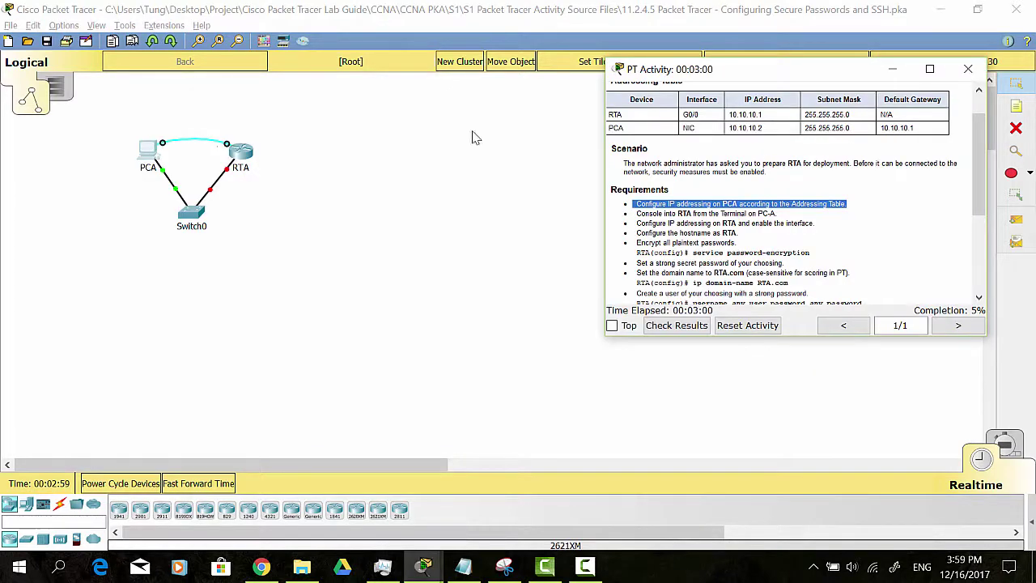
left_click(150, 151)
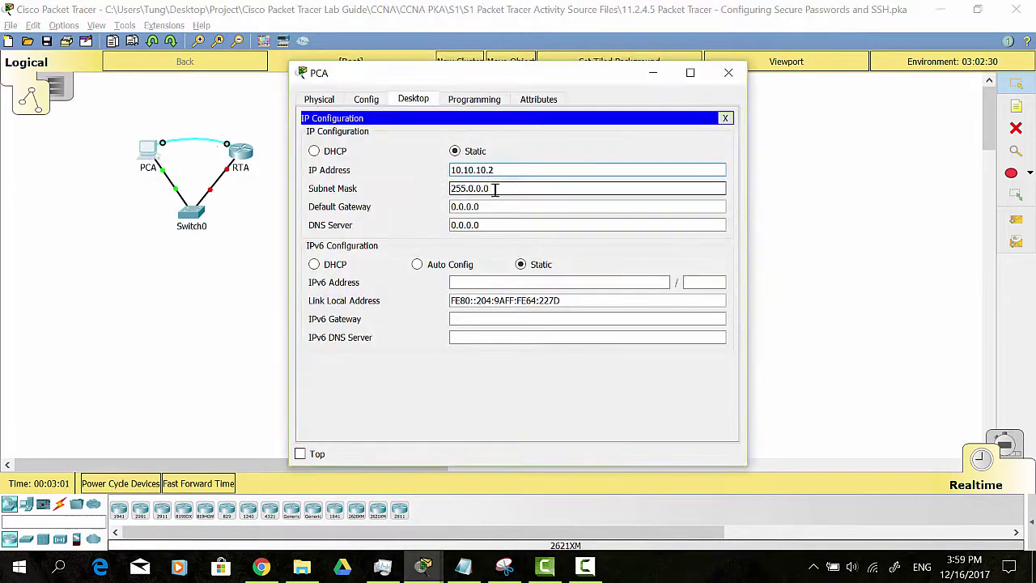
Give PCA IP 10.10.10.2, mask 255.255.255.0 and gateway 10.10.10.1, then close its window.
left_click(489, 189)
left_click_drag(553, 76, 486, 93)
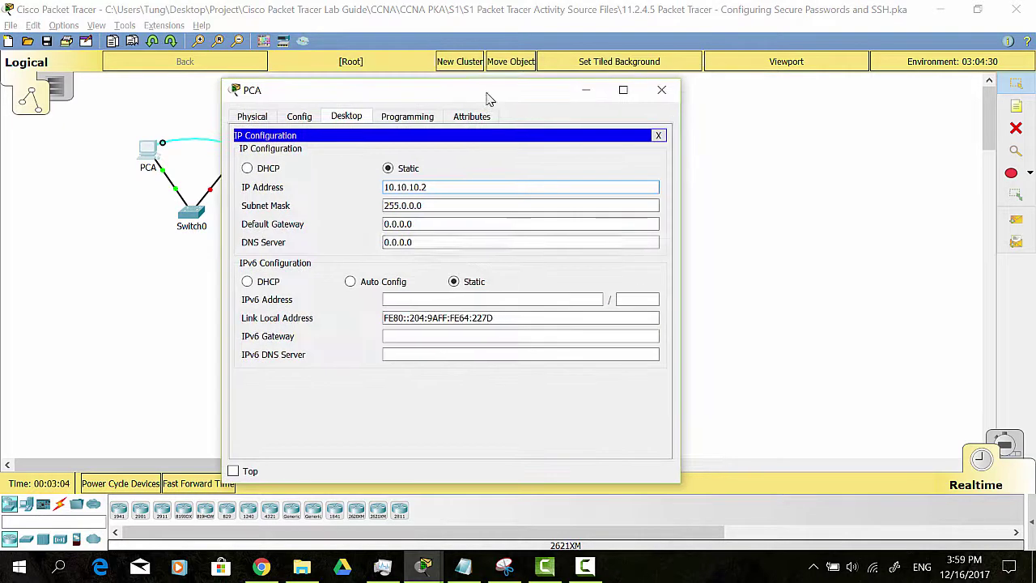
mouse_move(431, 570)
left_click(458, 498)
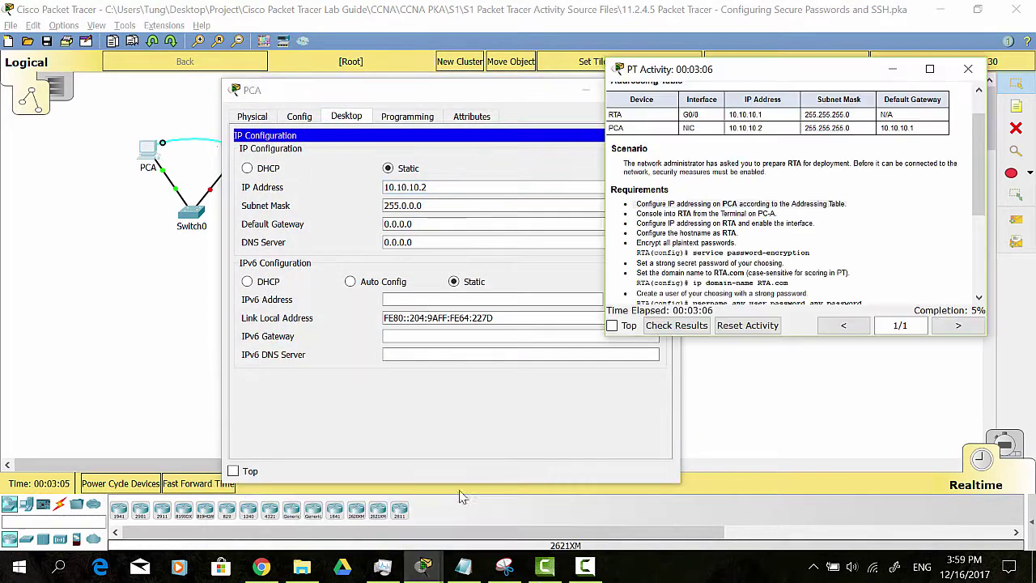
left_click_drag(538, 93, 457, 73)
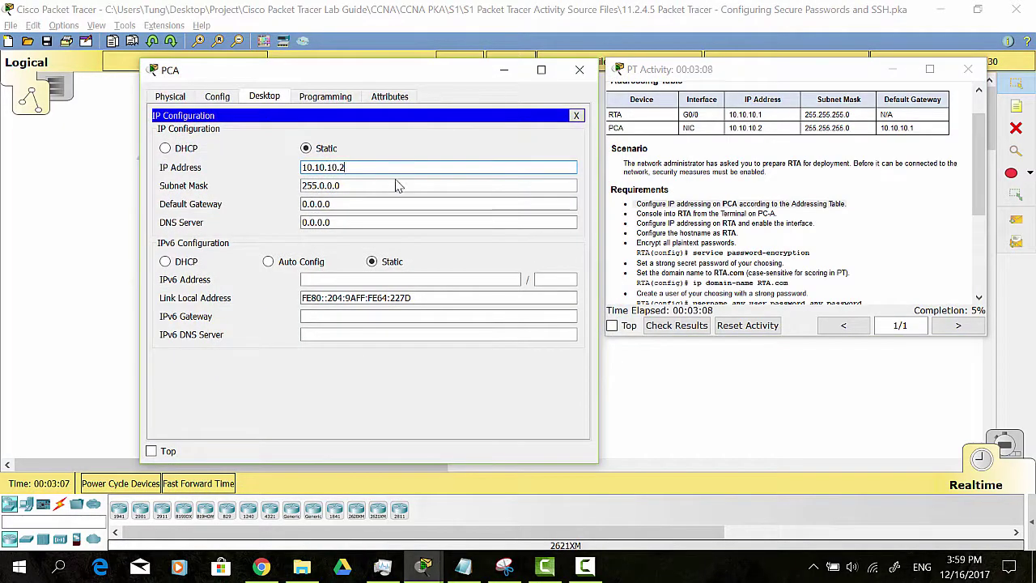
left_click_drag(360, 189, 280, 187)
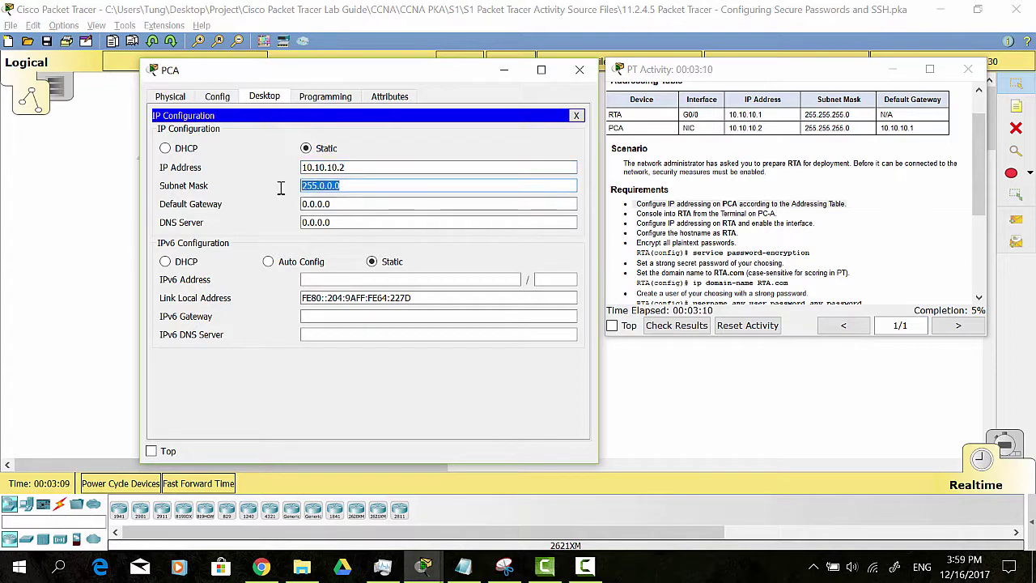
type("255.255.25")
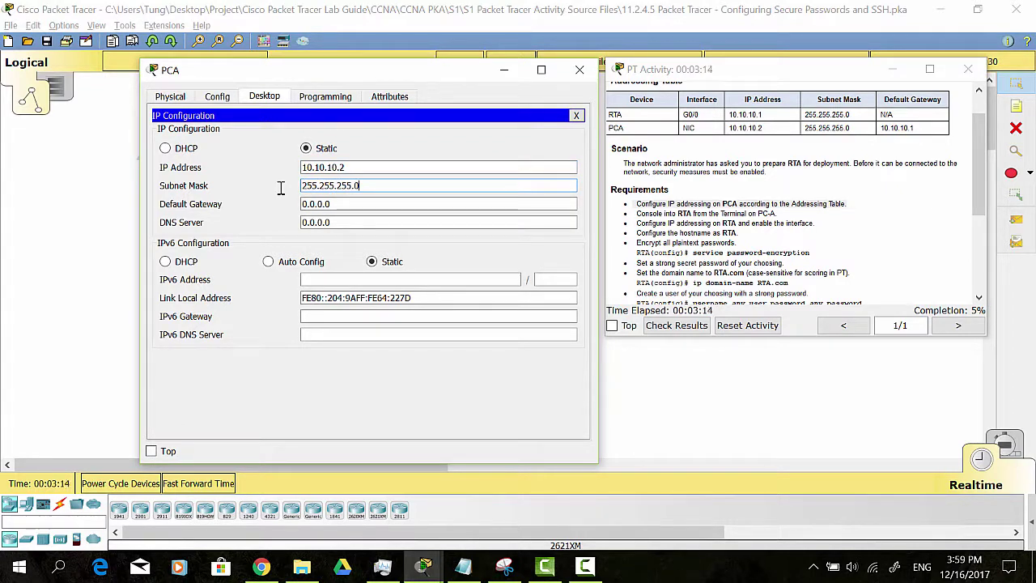
left_click_drag(305, 209, 353, 221)
type("10.")
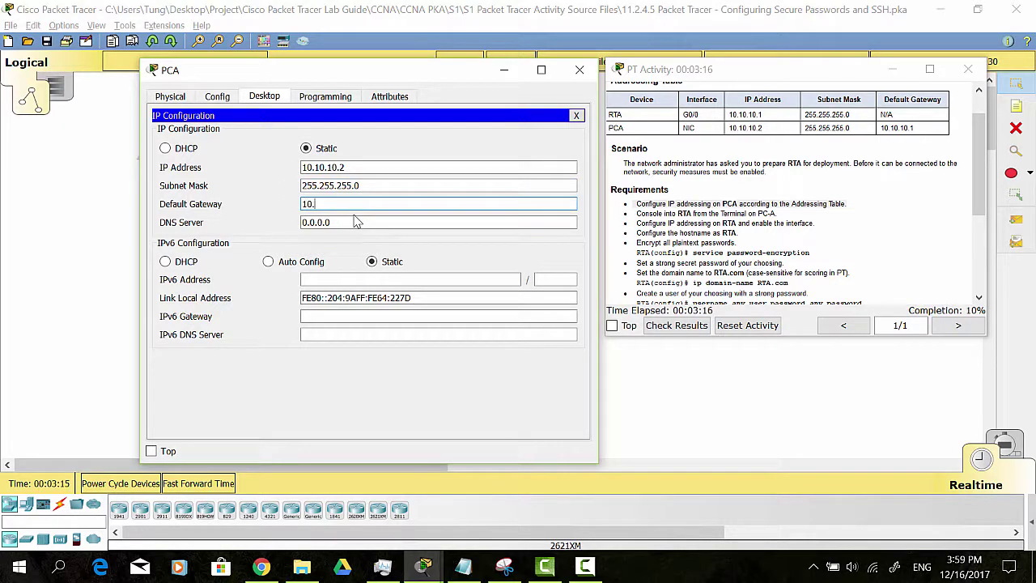
type("10.10.1")
left_click(570, 78)
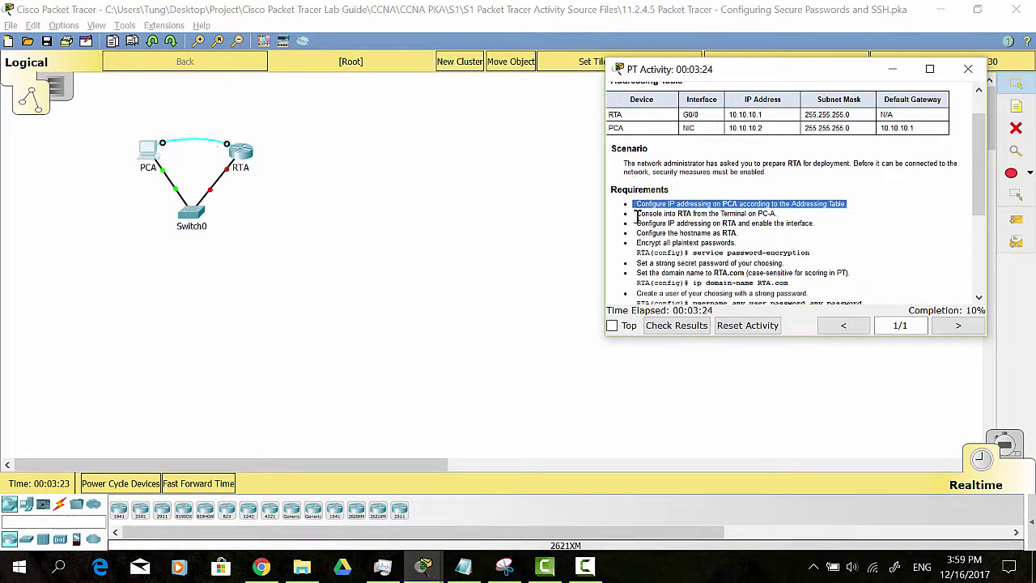
Highlight the 'Console into RTA' requirement and bring up PCA's desktop applications.
left_click_drag(637, 216, 796, 215)
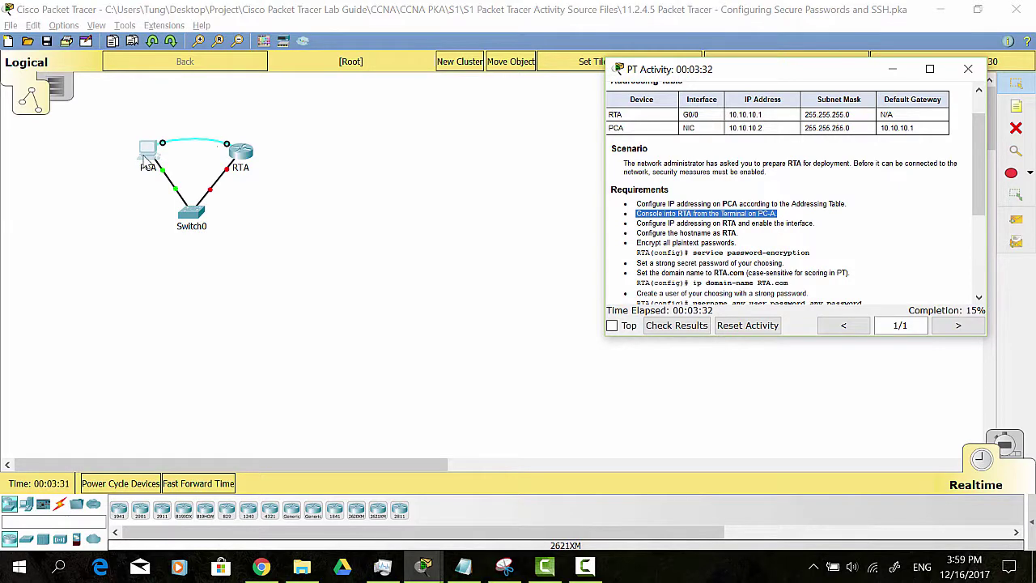
left_click(146, 159)
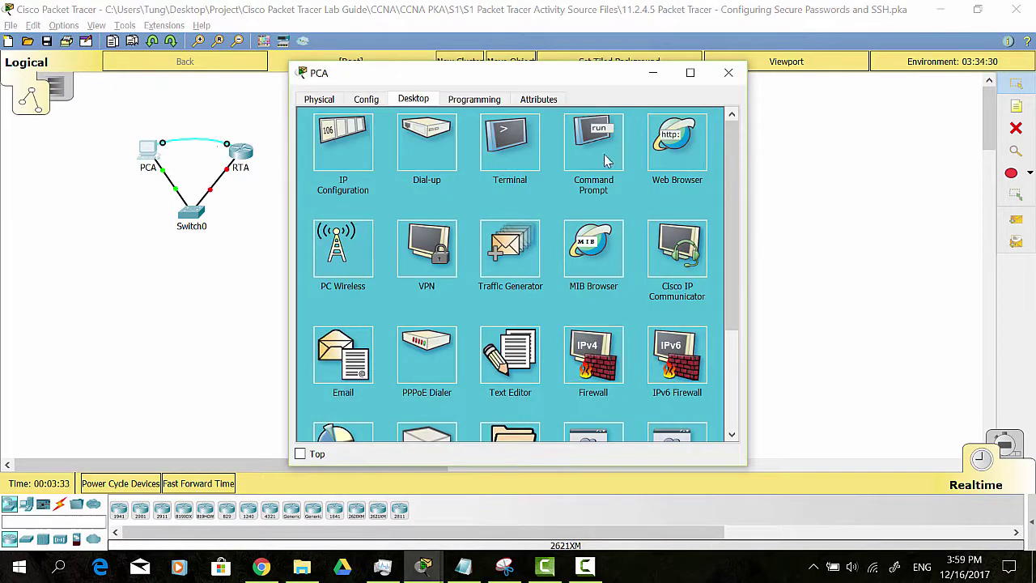
Console into RTA from PCA's Terminal at 9600 baud and enter global configuration with en, conf t.
left_click(528, 162)
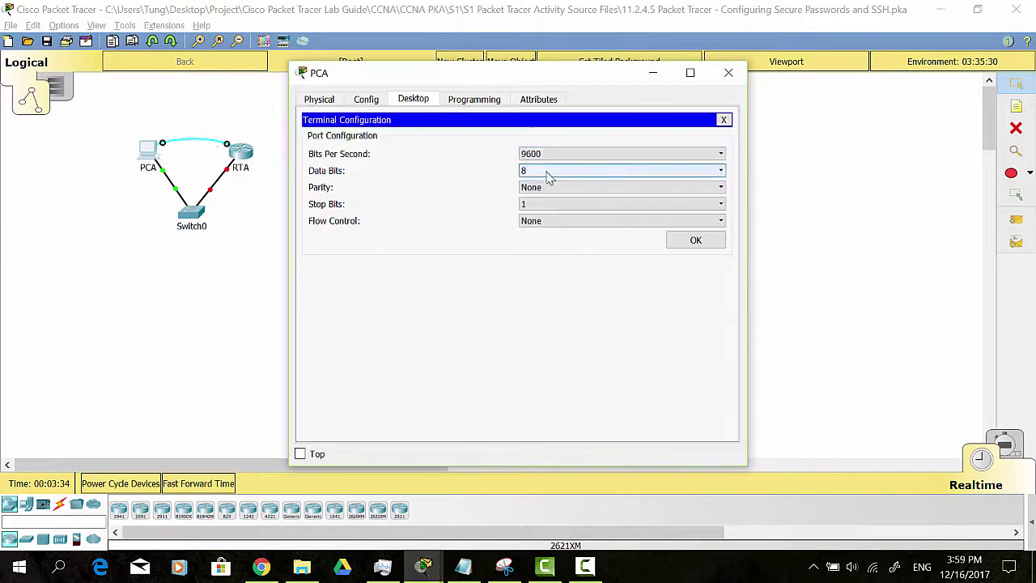
left_click(707, 245)
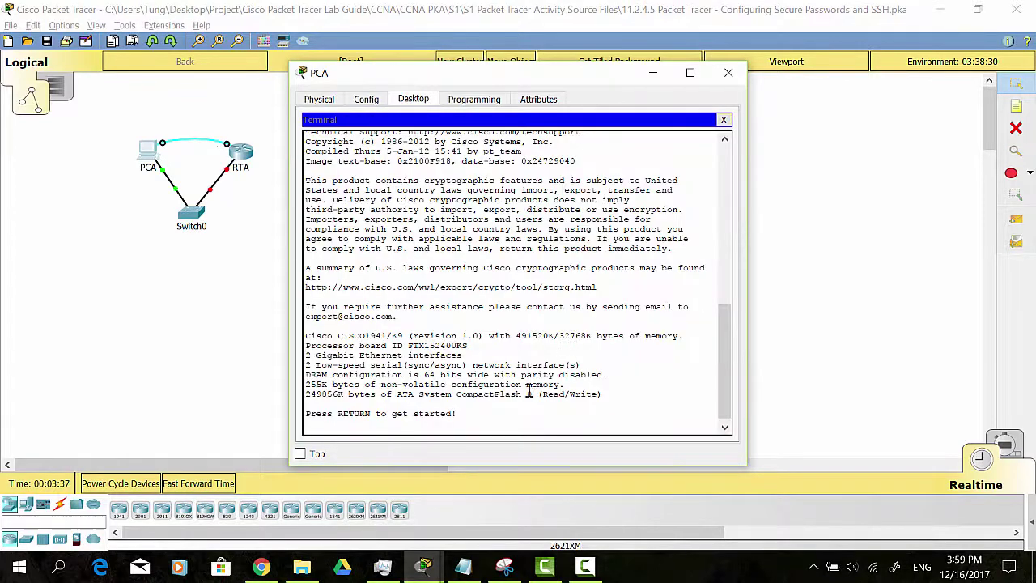
key("Return")
key("Return")
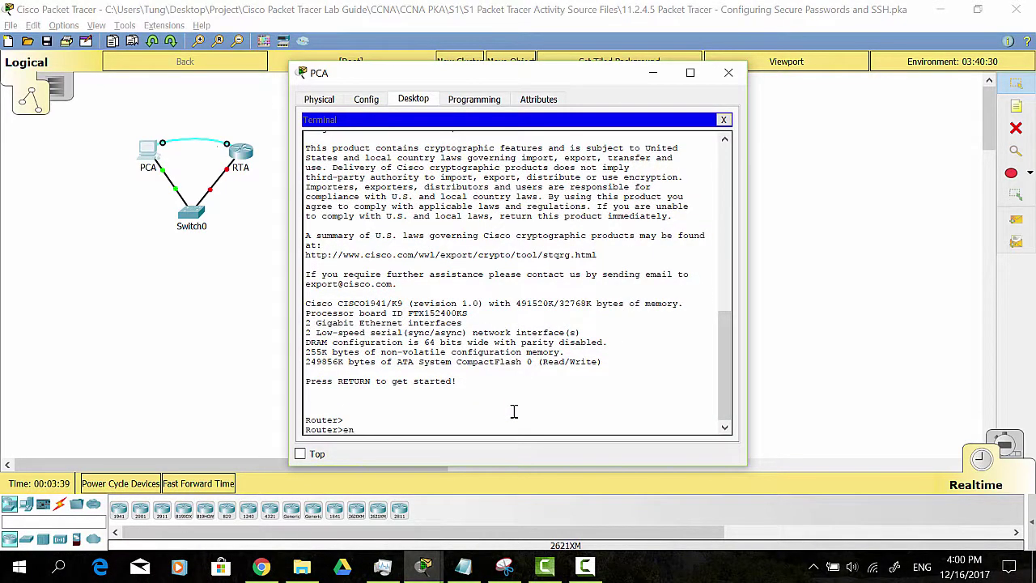
type("en")
key("Return")
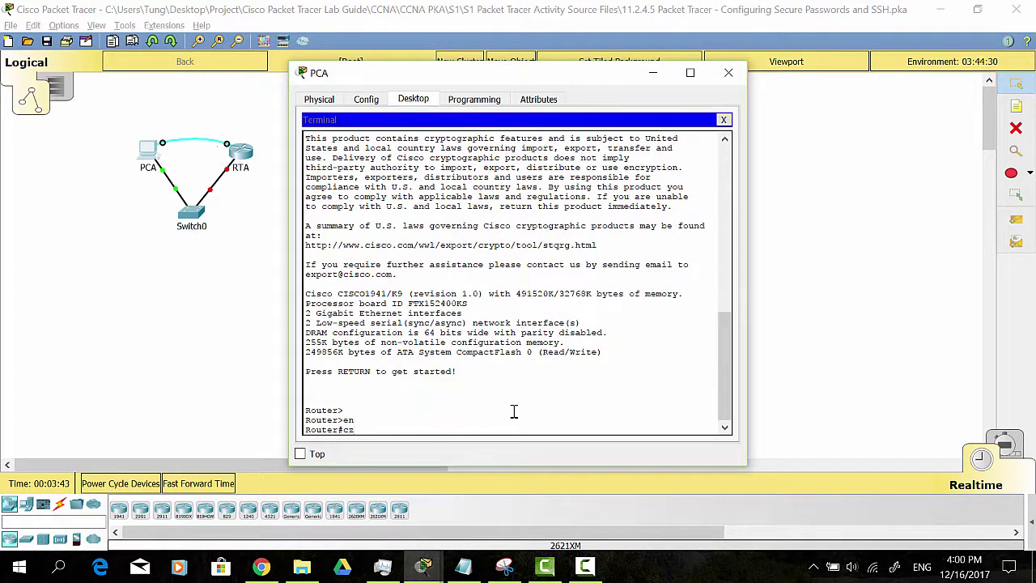
type("conf t")
key("Return")
key("Return")
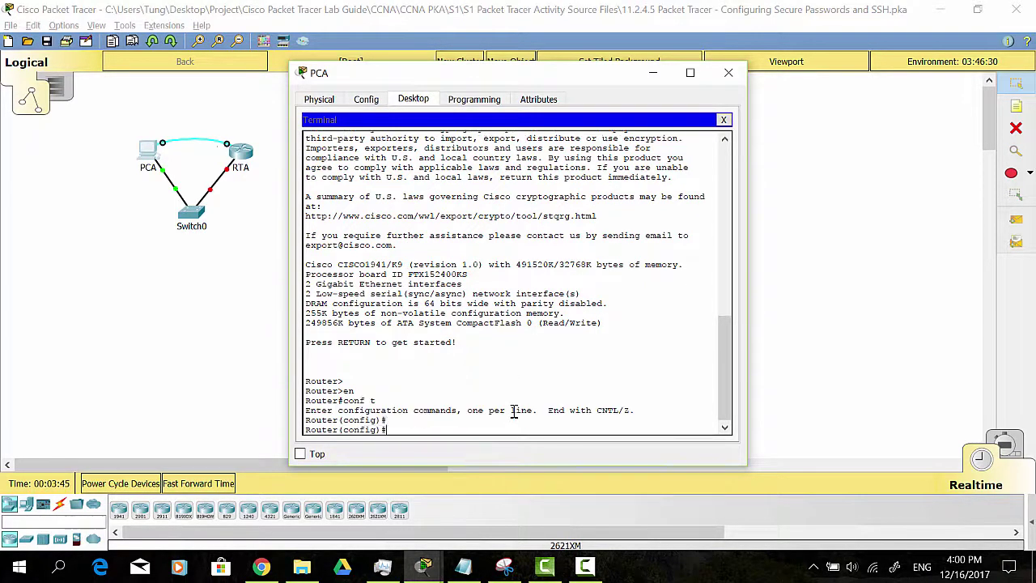
Place the terminal beside the instructions and highlight the requirement to address and enable RTA's interface.
left_click_drag(597, 75, 468, 76)
key("alt+Tab")
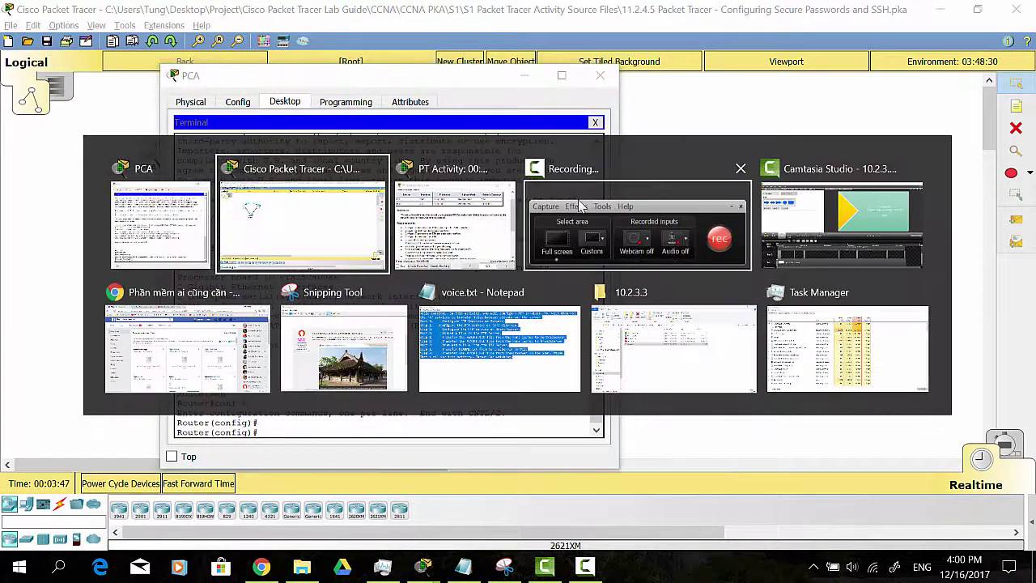
left_click(478, 222)
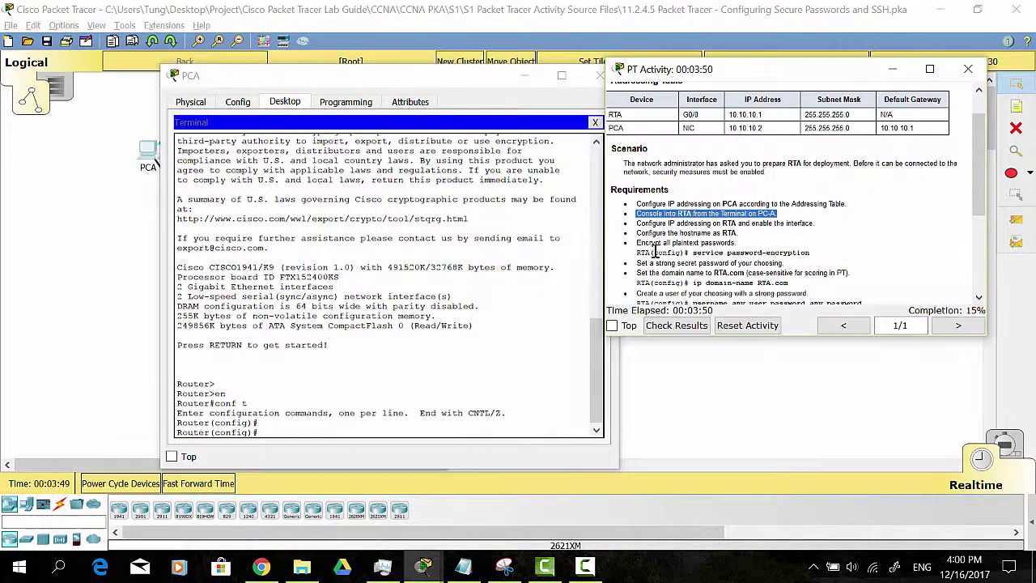
left_click_drag(637, 234, 819, 226)
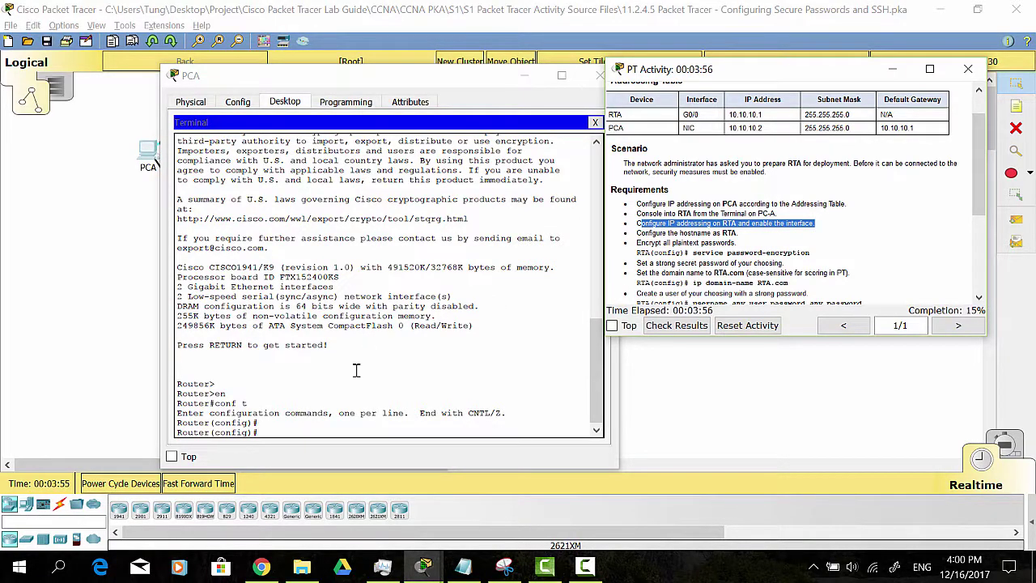
Assign RTA's G0/0 address 10.10.10.1 255.255.255.0 and enable it with no shut.
left_click(311, 429)
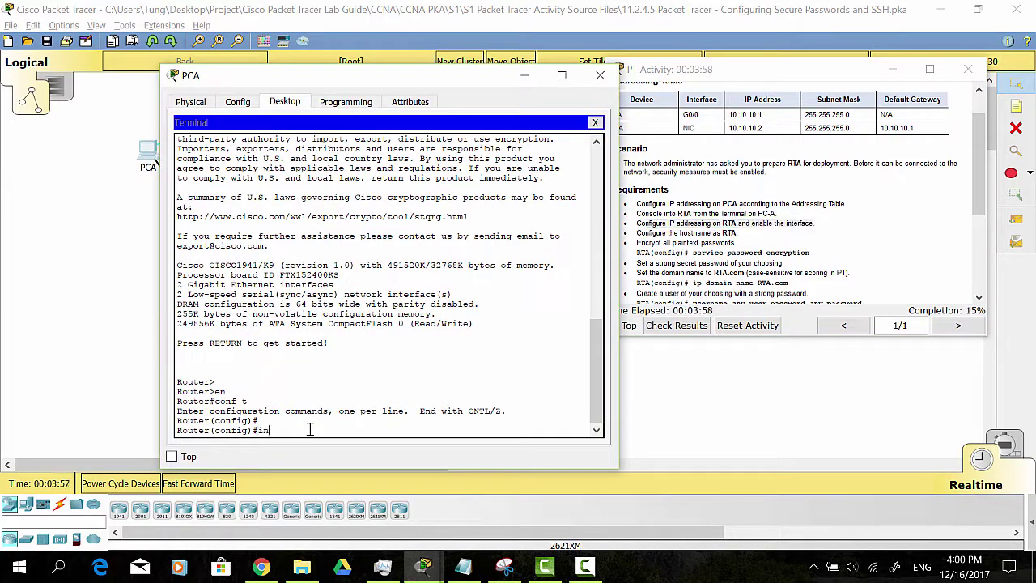
type("int g0/0")
key("Return")
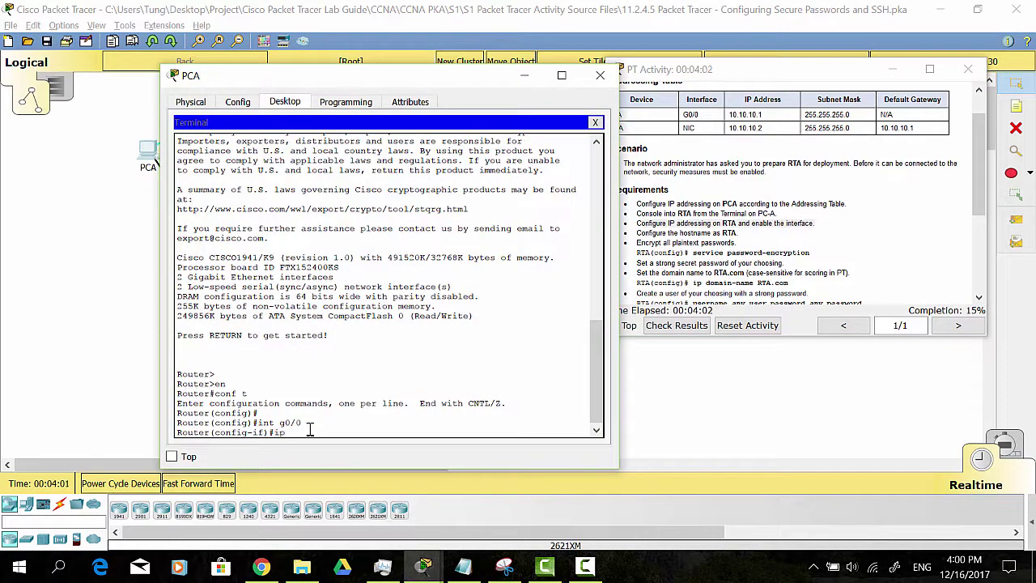
type("ip add 10.10.10.1 255.255.255.0")
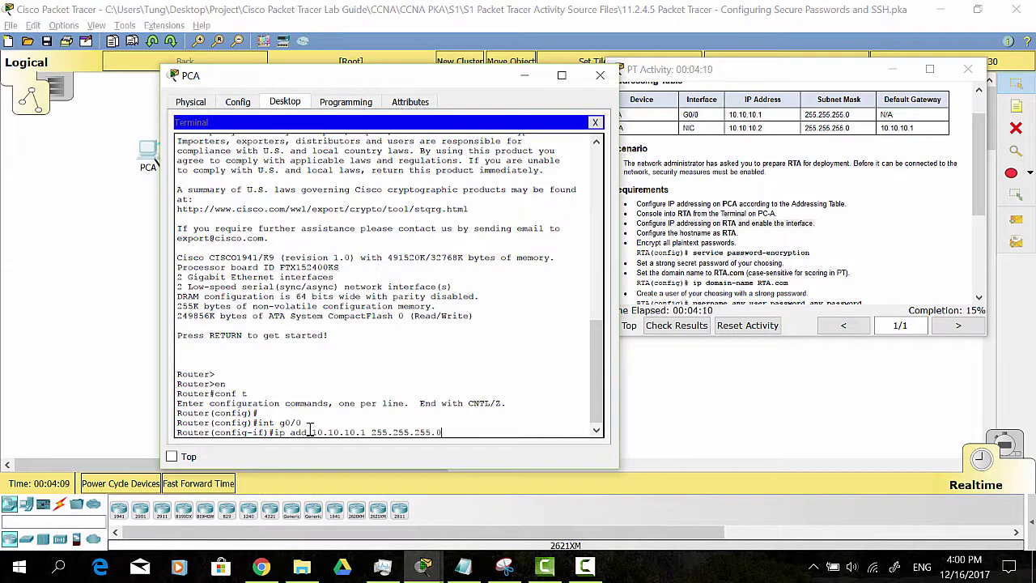
key("Return")
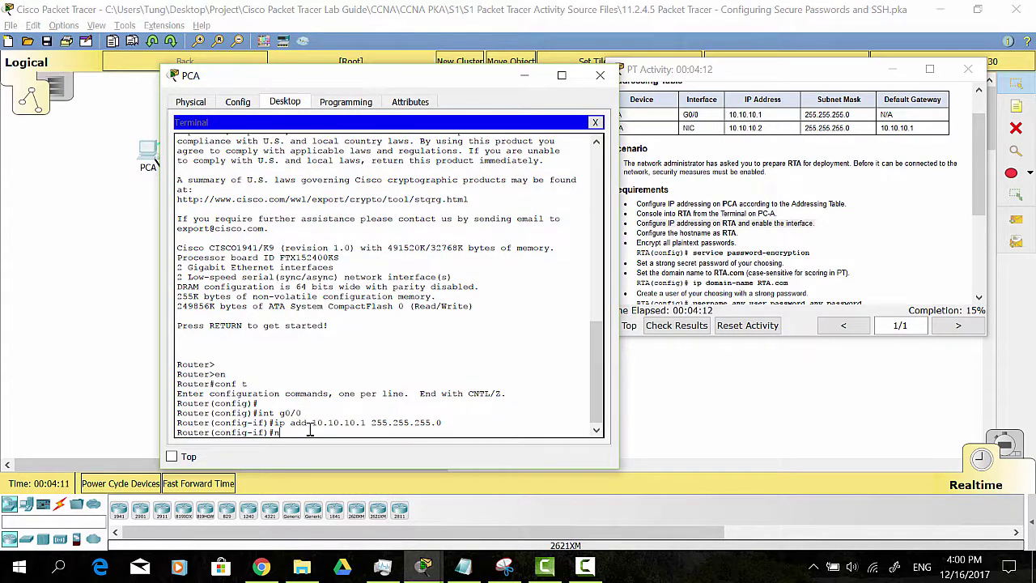
type("no shut")
key("Return")
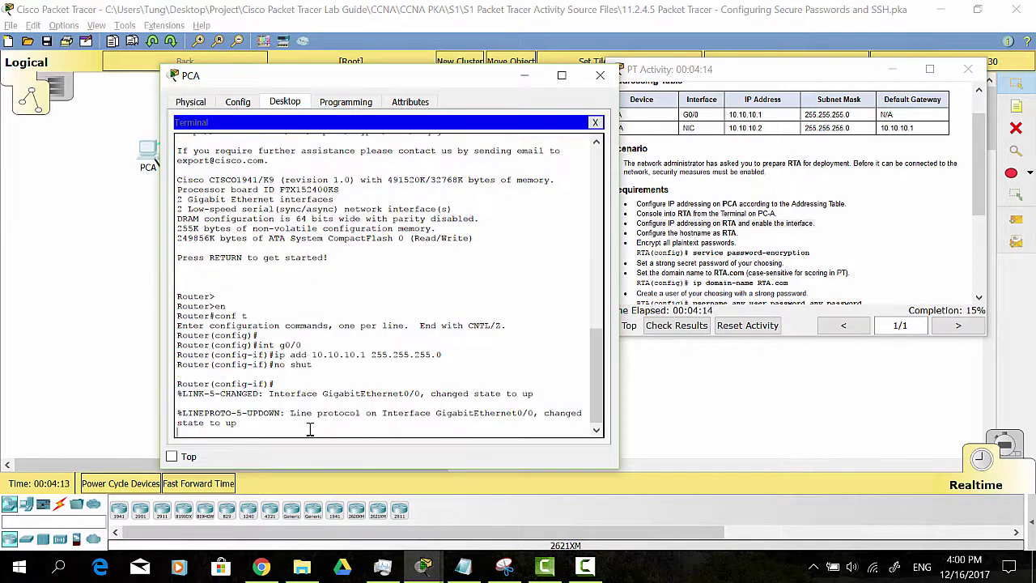
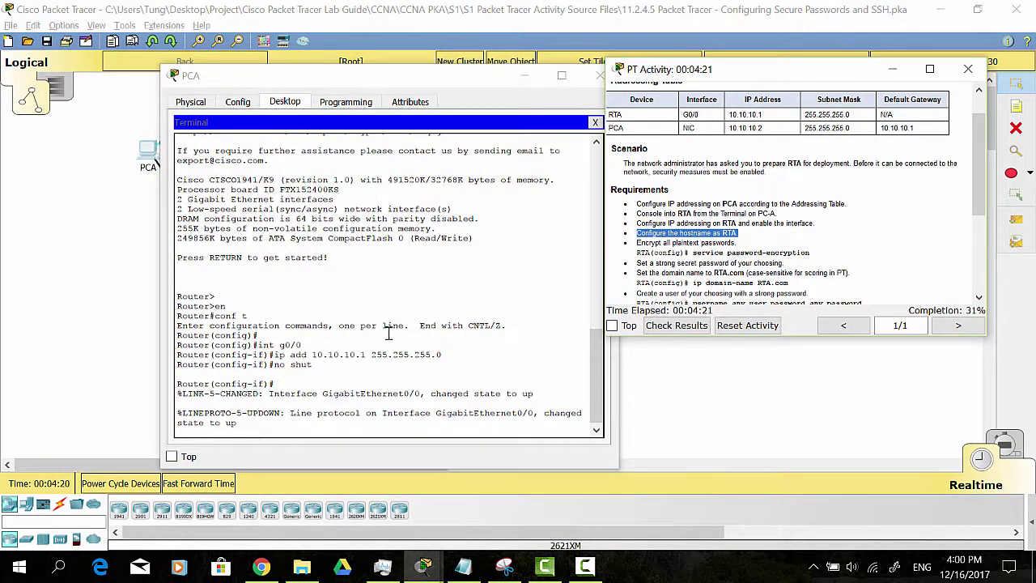
Leave interface configuration mode and set the router hostname to RTA.
left_click(277, 414)
key("Return")
key("Return")
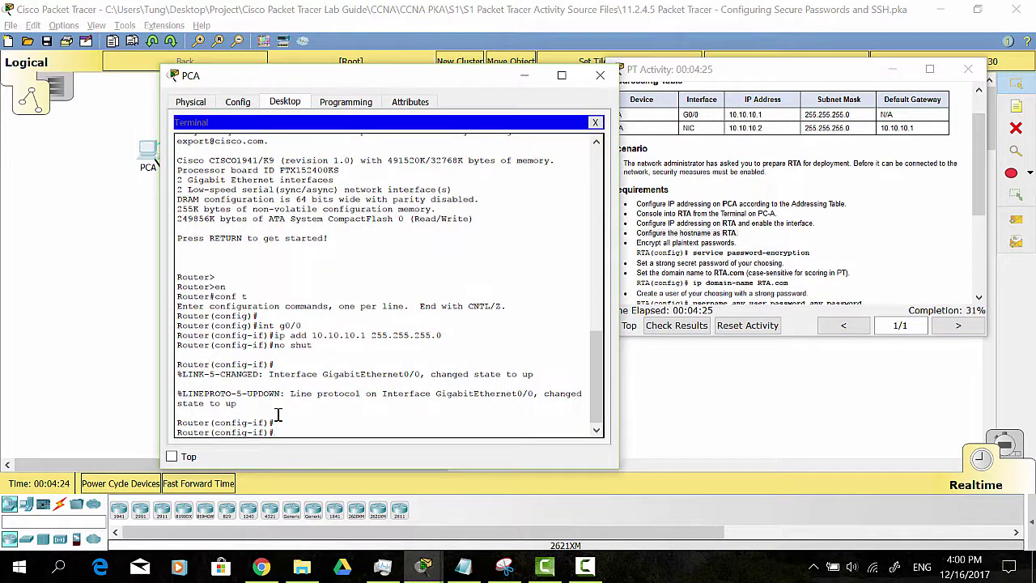
type("exit")
key("Return")
type("hostname RTA")
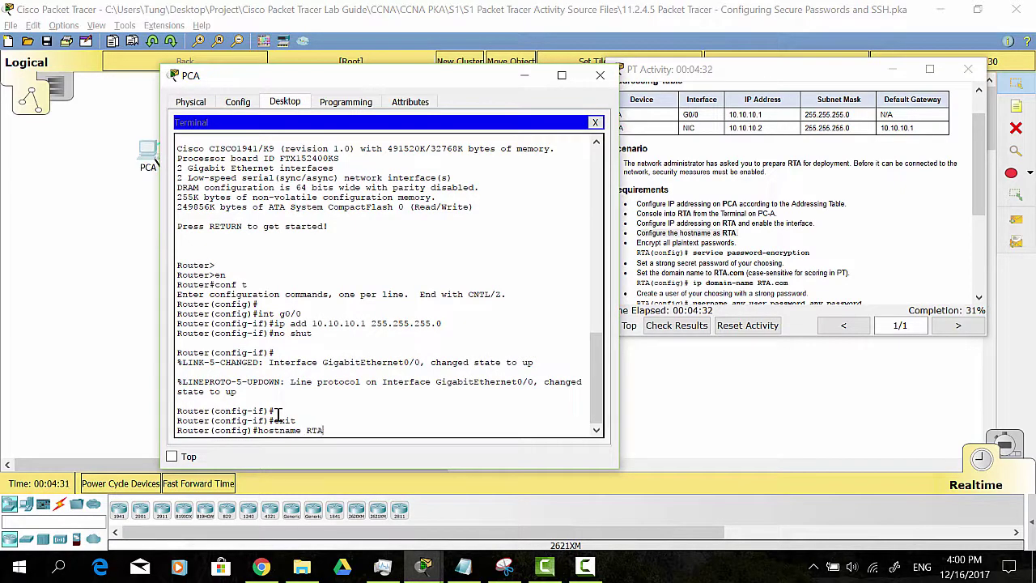
key("Return")
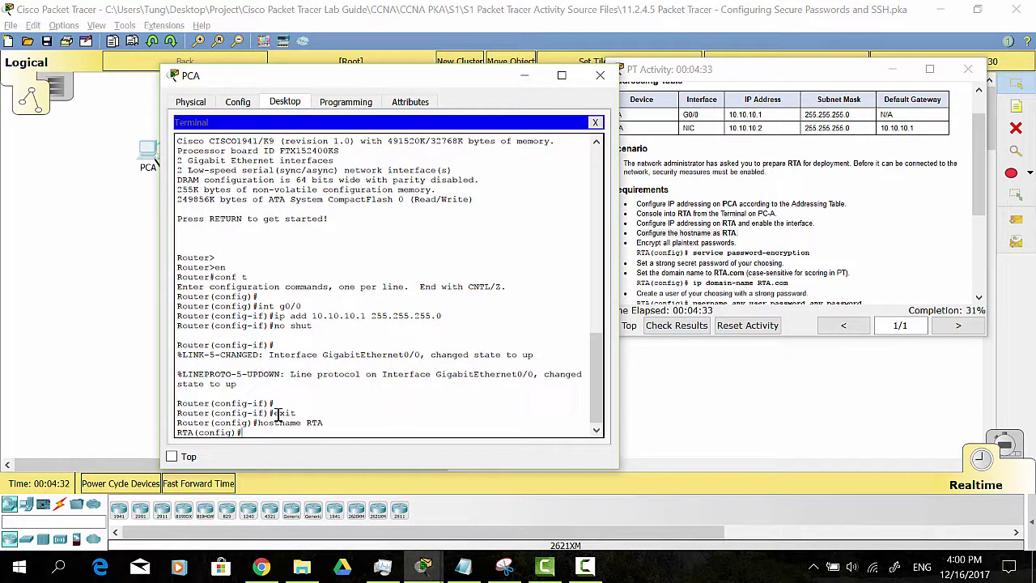
Enable service password-encryption so all plaintext passwords are encrypted.
key("Return")
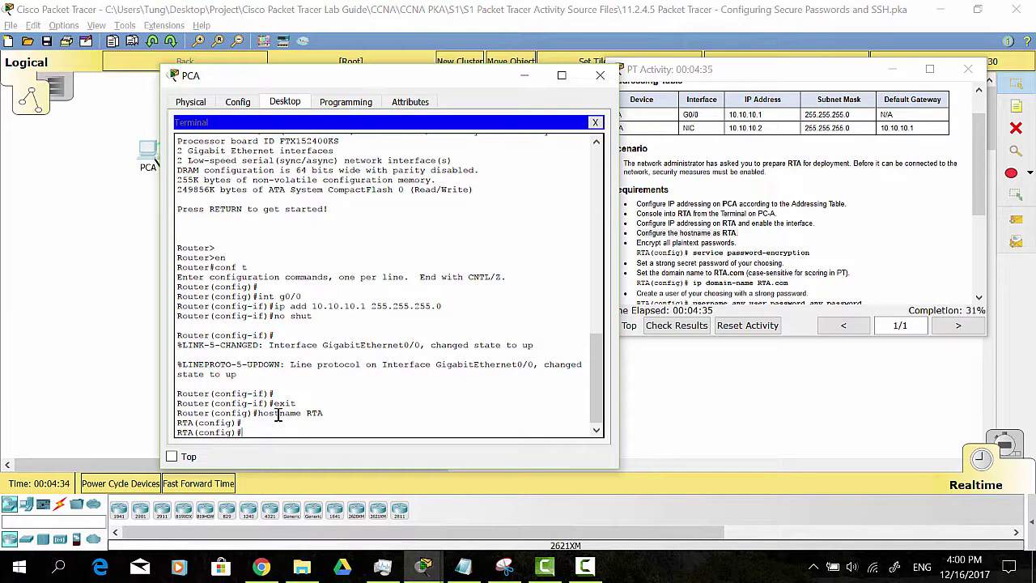
type("service pass")
key("Tab")
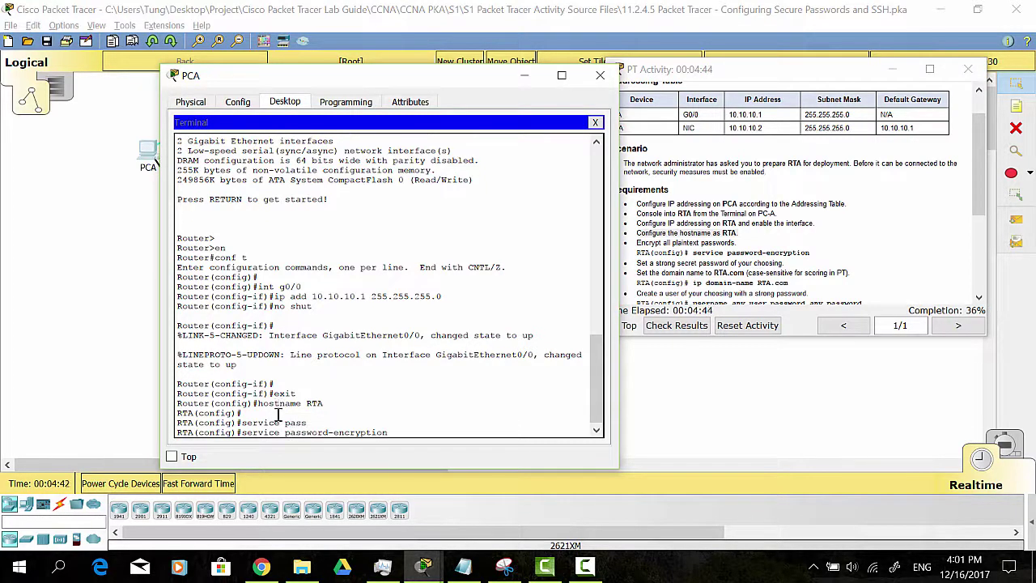
key("Return")
key("Return")
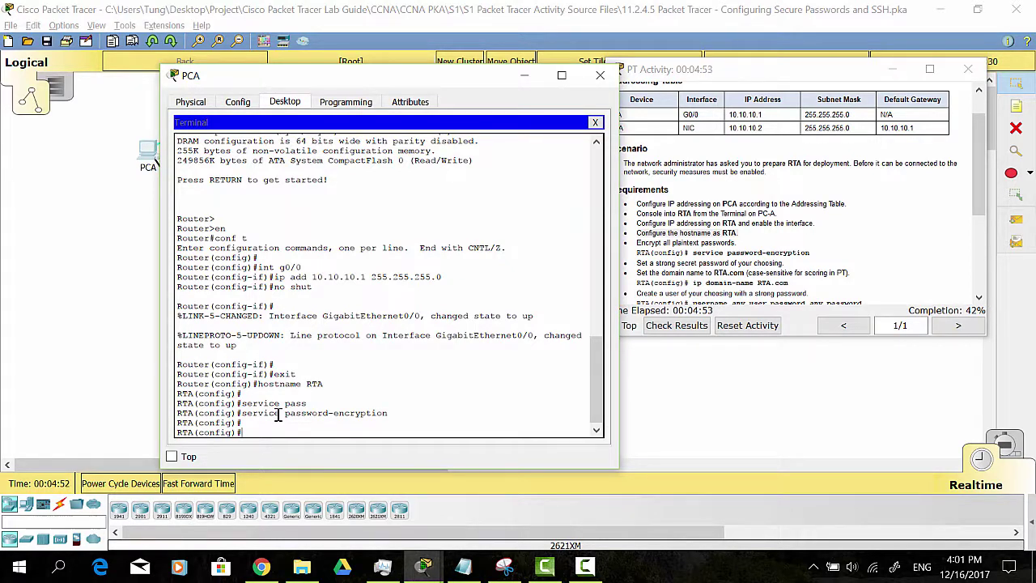
type("ena")
key("BackSpace")
key("BackSpace")
key("BackSpace")
Give RTA a strong enable secret password, per the activity requirement.
left_click_drag(637, 263, 785, 264)
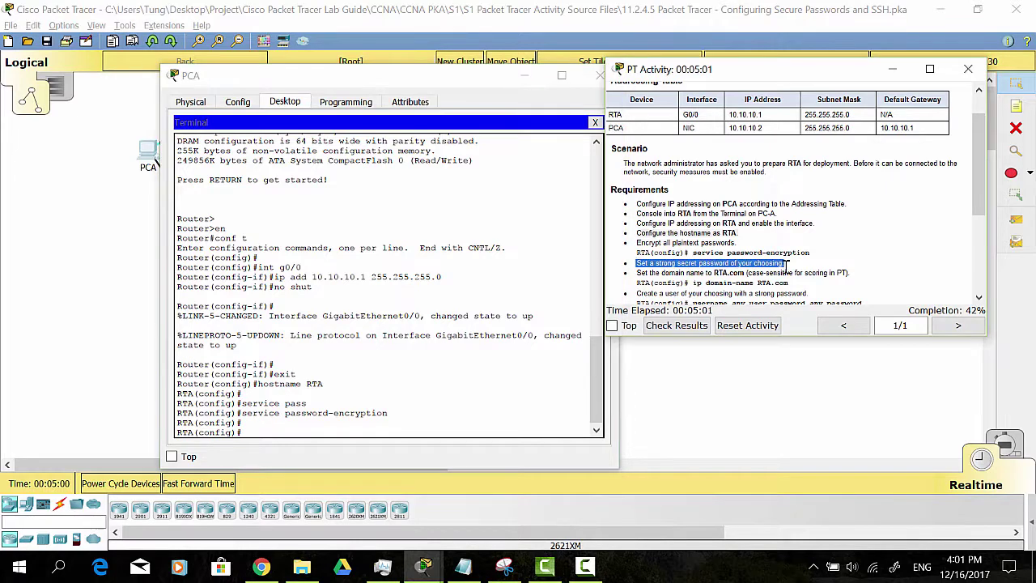
left_click(259, 432)
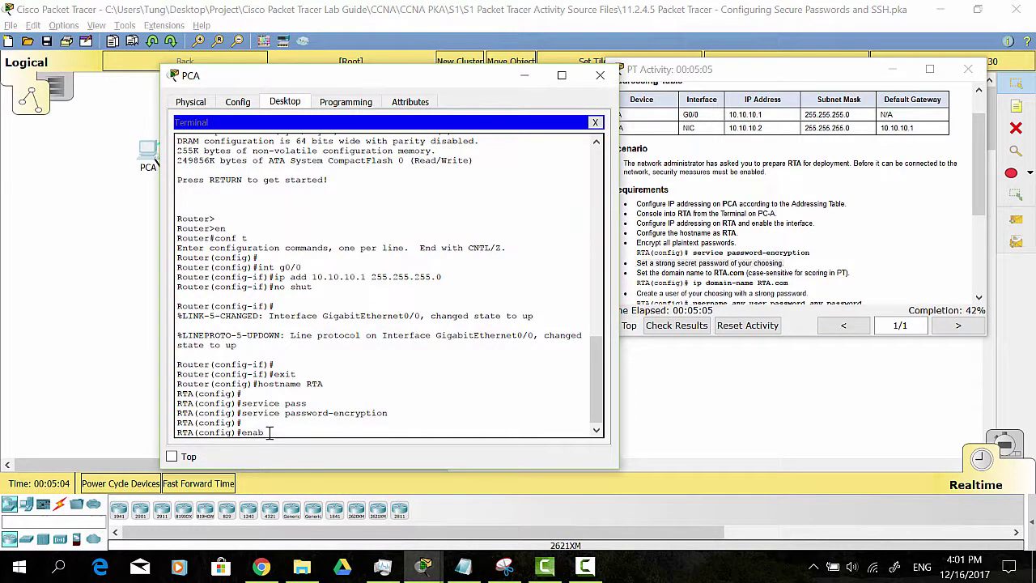
key("Return")
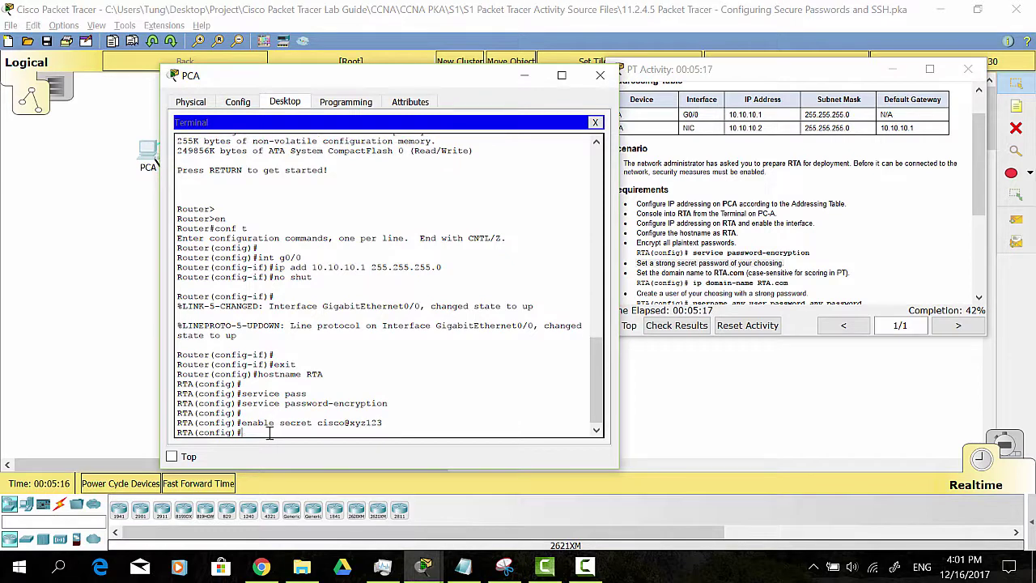
key("Return")
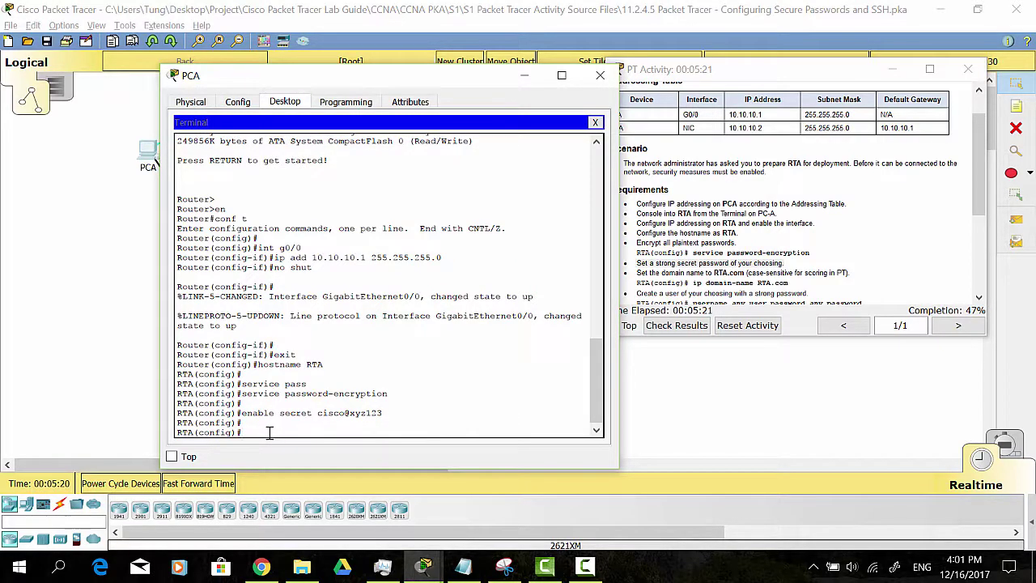
Set RTA's domain name to RTA.com and begin the username command for a local user.
type("ip domain-name RTA.com")
key("Return")
key("Return")
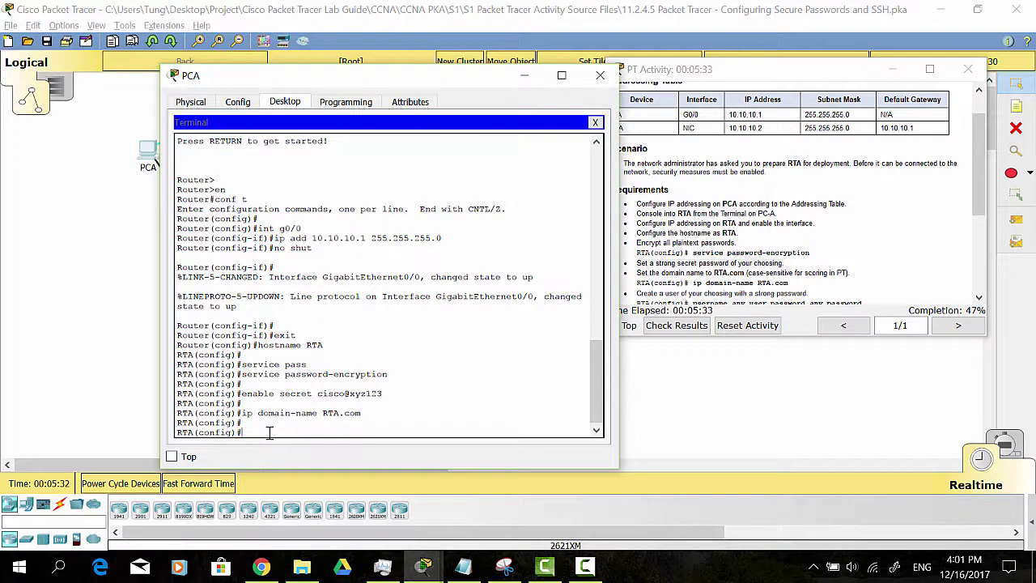
scroll(719, 279, "down", 1)
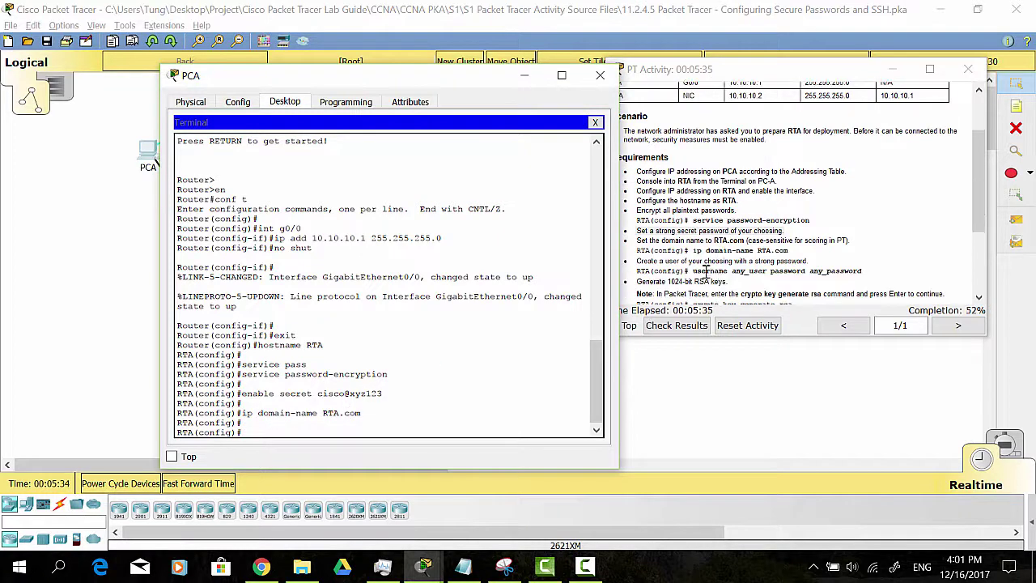
left_click_drag(636, 261, 815, 262)
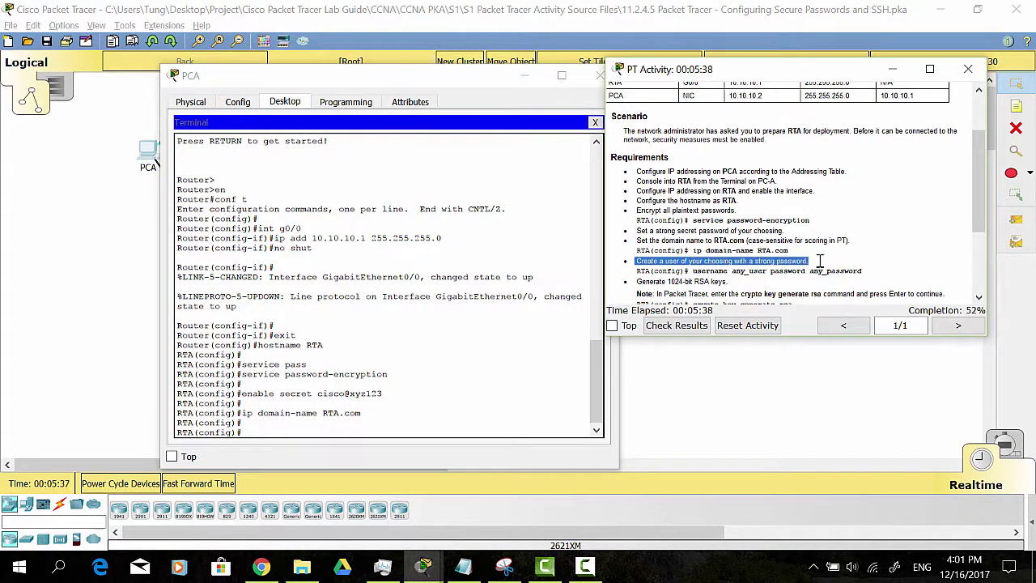
left_click(322, 417)
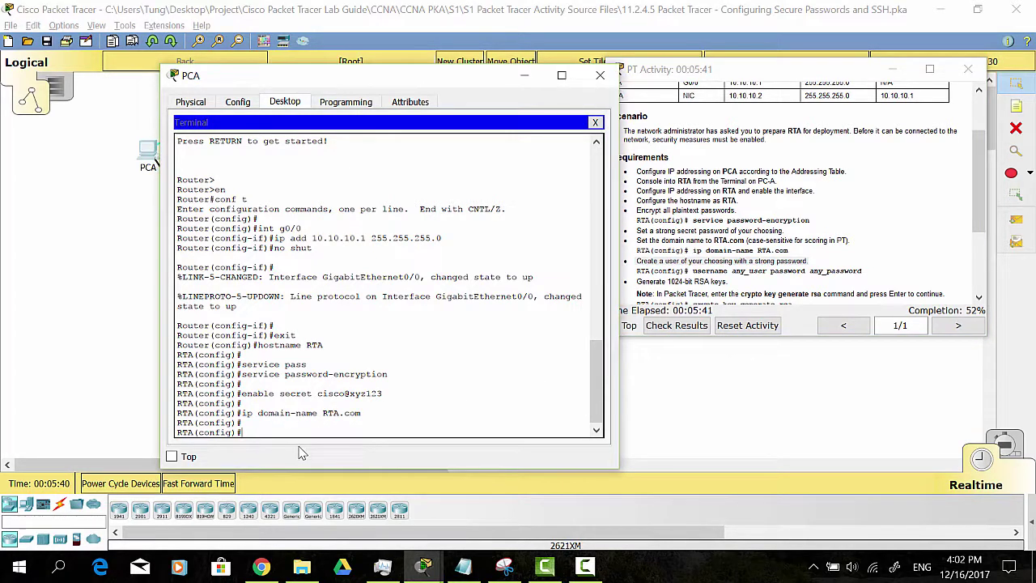
type("username m")
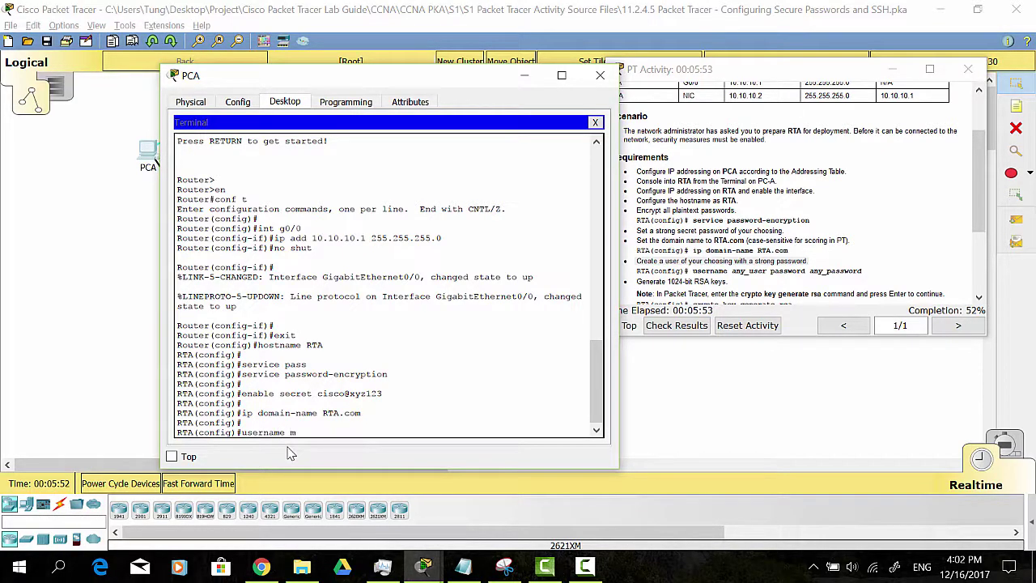
Create the local user admin with its password.
key("BackSpace")
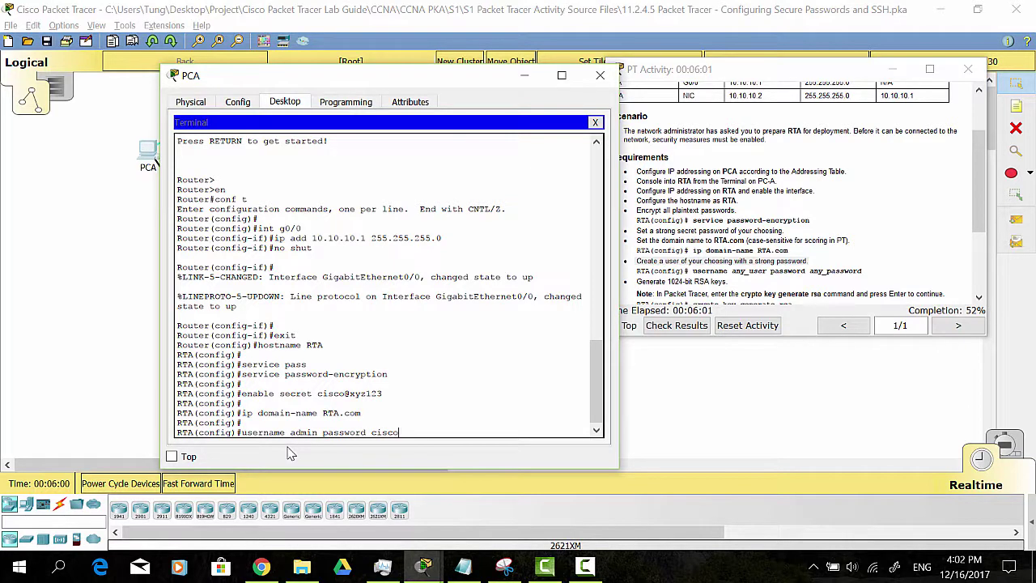
key("Return")
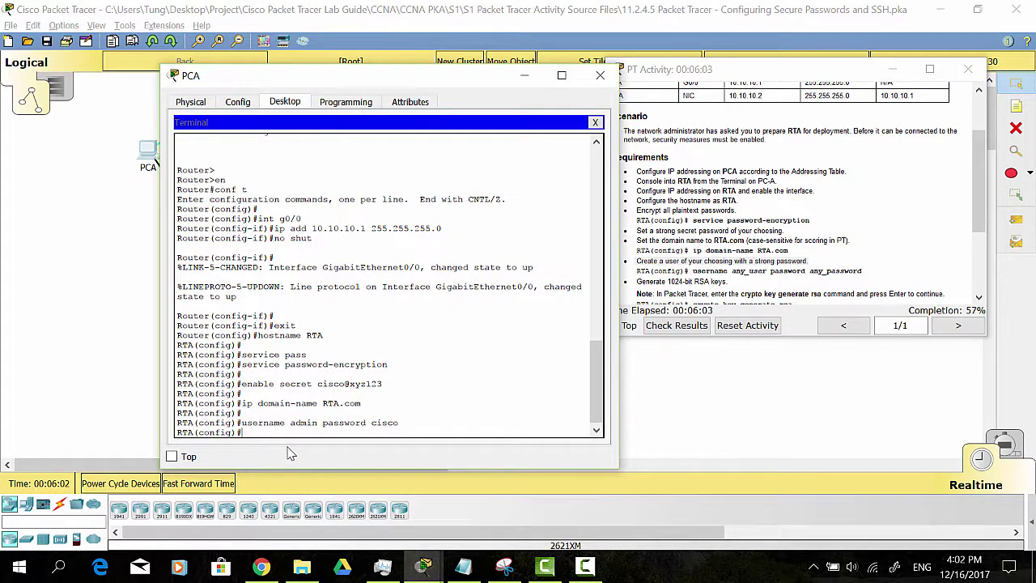
key("Return")
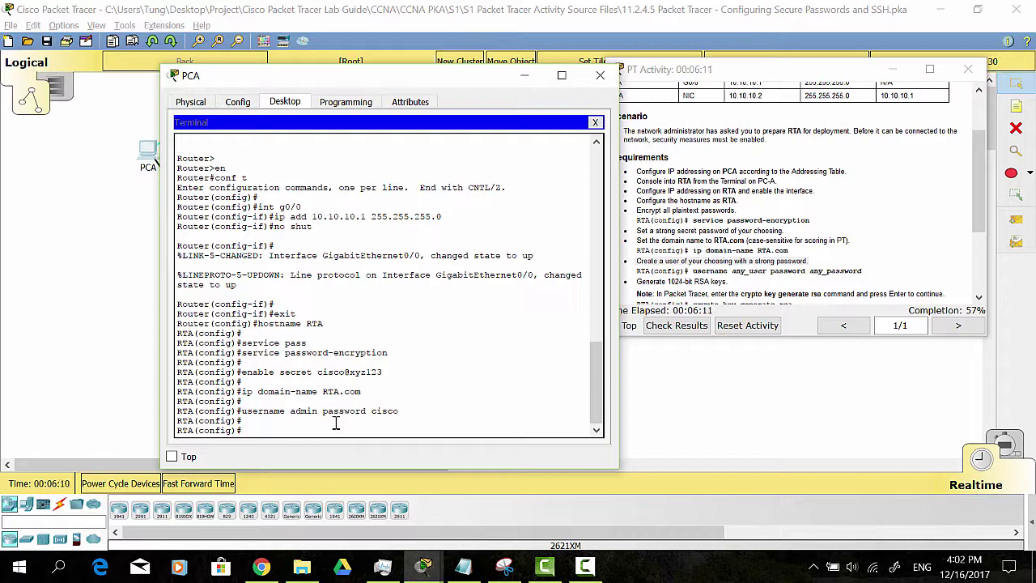
Check the crypto and crypto key help options, then enter 'crypto key generate'.
type("crypto g")
key("Tab")
key("BackSpace")
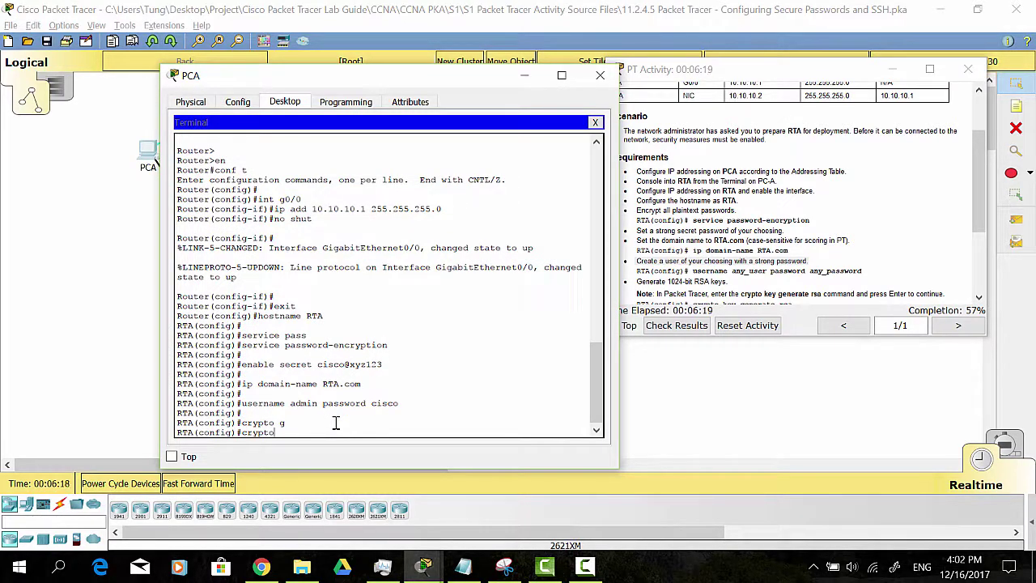
type("?")
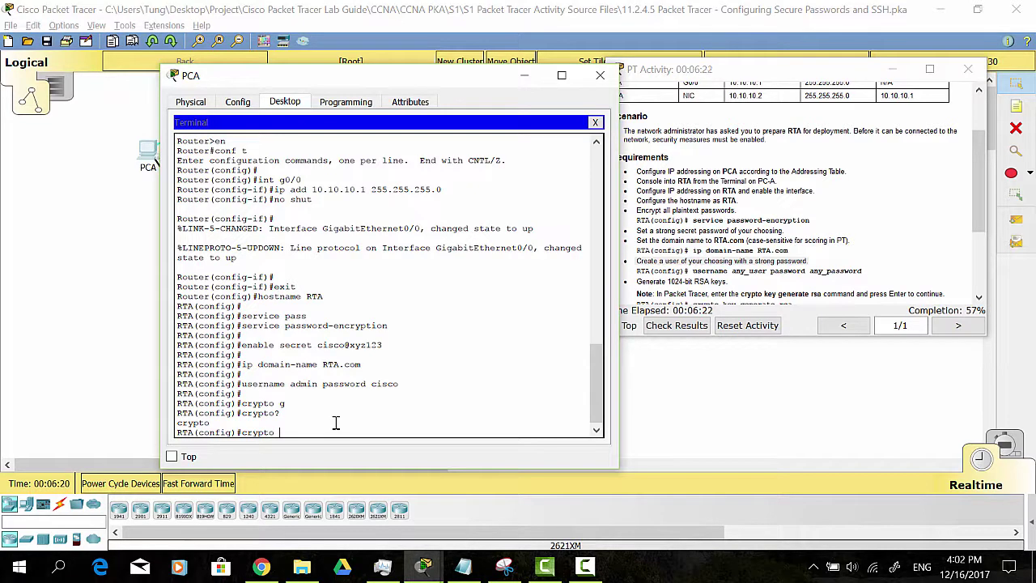
type(" ?")
type("key")
type(" ?")
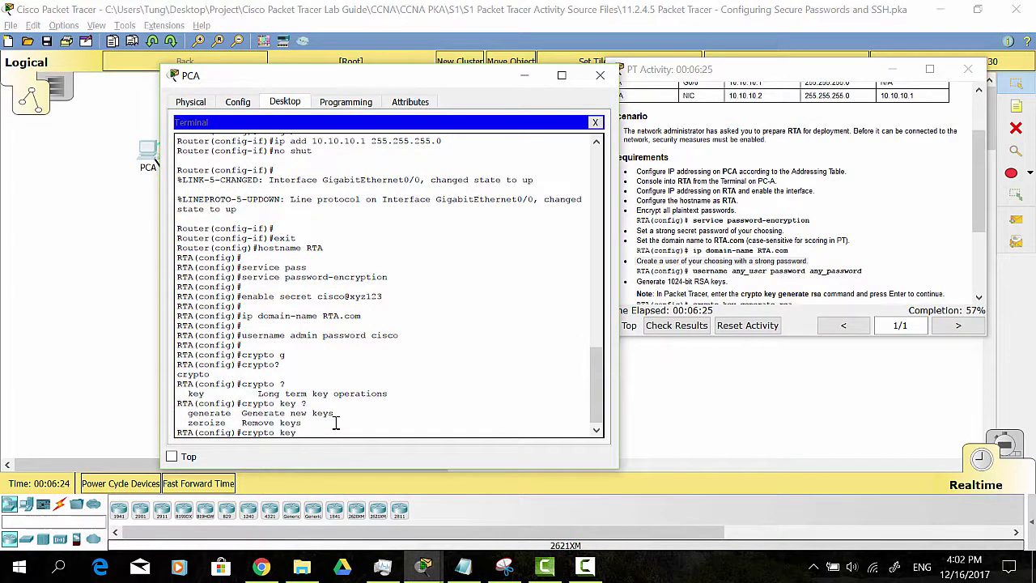
type("ge")
key("Tab")
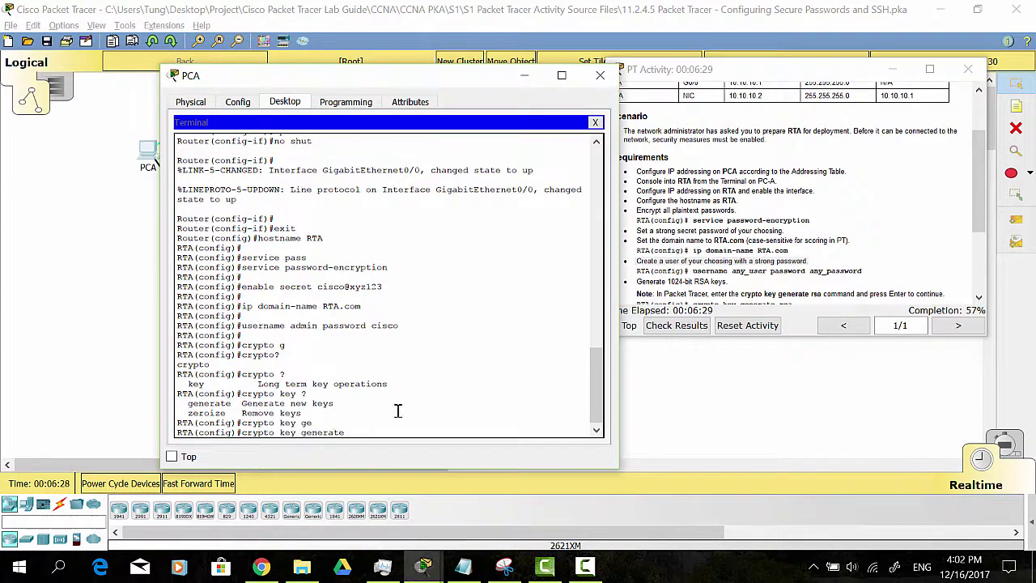
Run 'crypto key generate rsa' on RTA with a 1024-bit modulus.
left_click_drag(660, 282, 744, 281)
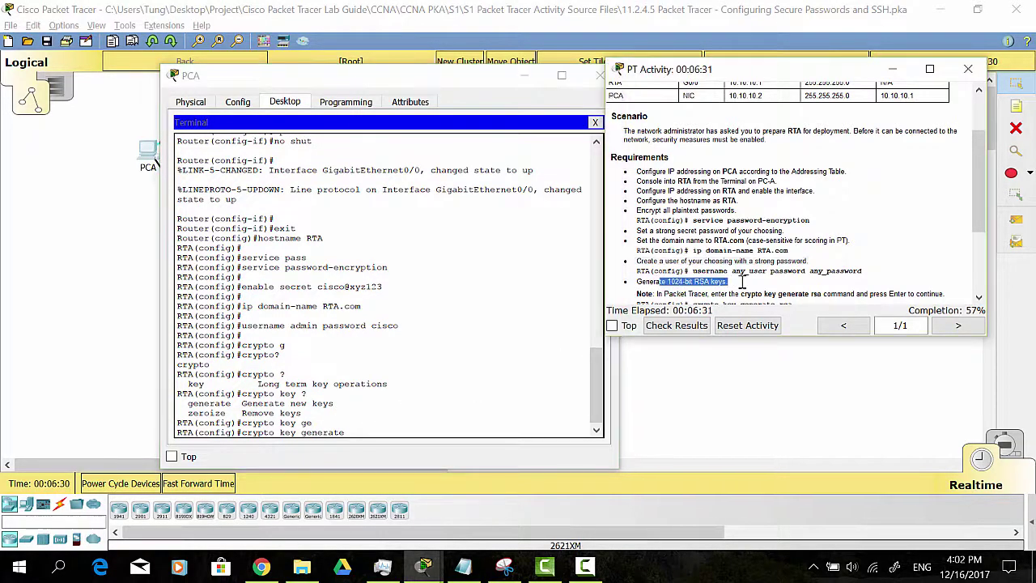
left_click(384, 430)
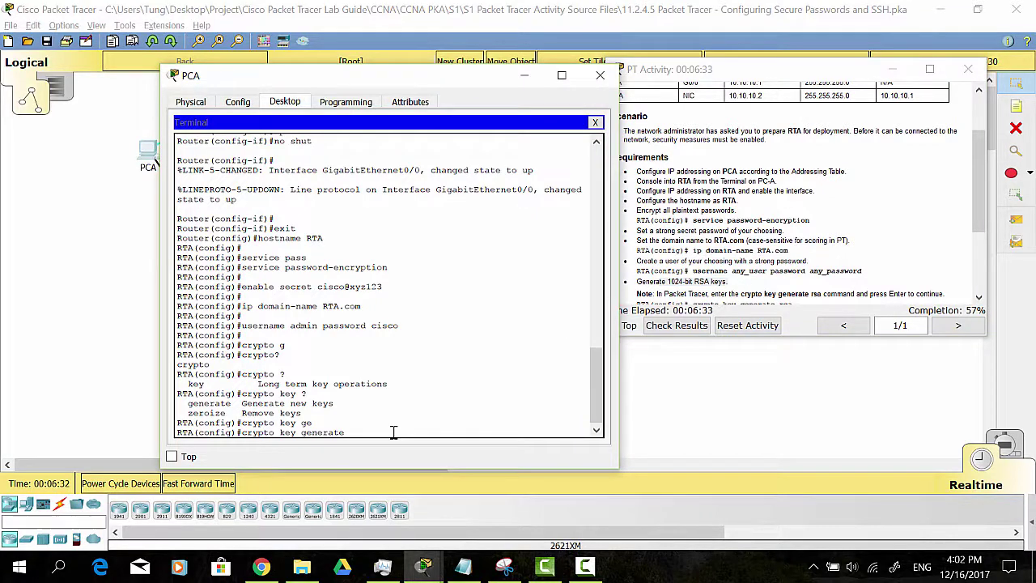
key("Return")
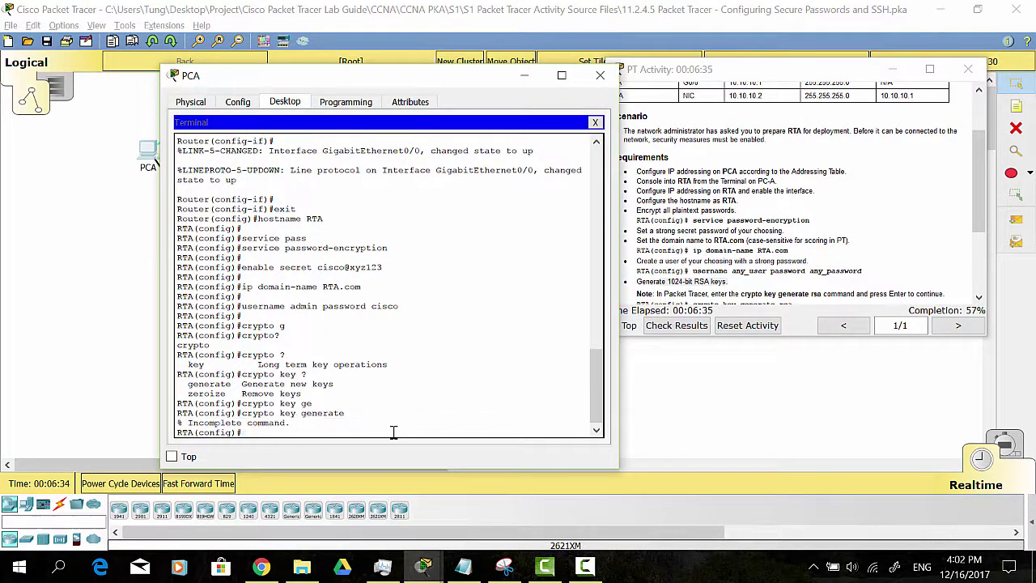
key("Up")
type("?")
type("rsa")
key("Return")
type("1024")
key("Return")
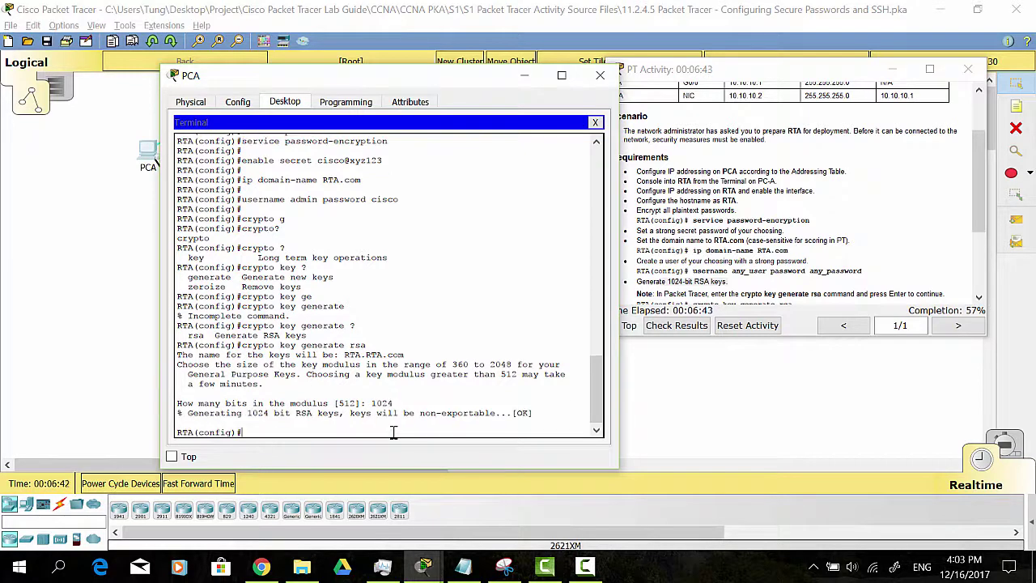
scroll(727, 271, "down", 3)
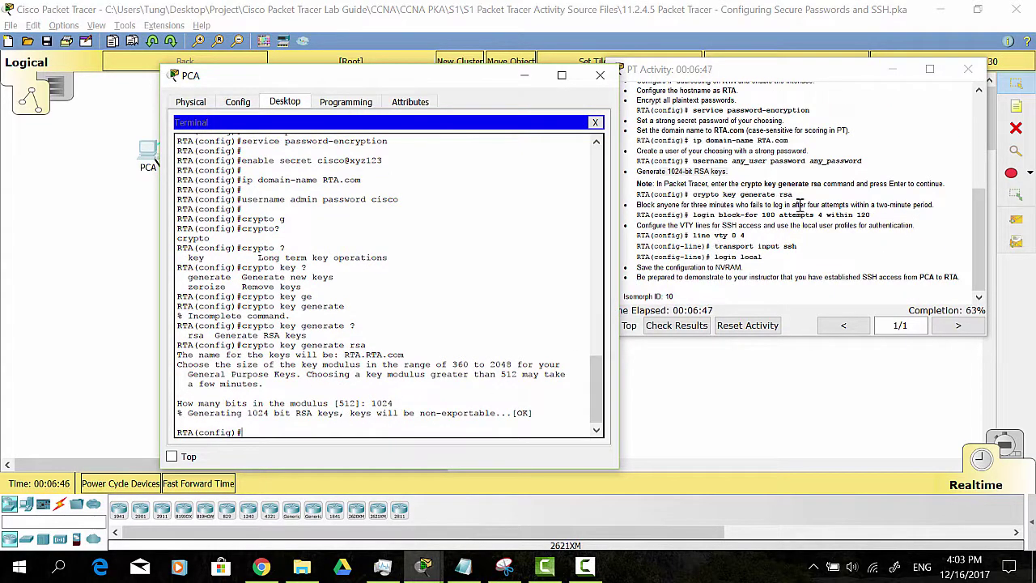
left_click_drag(636, 205, 941, 203)
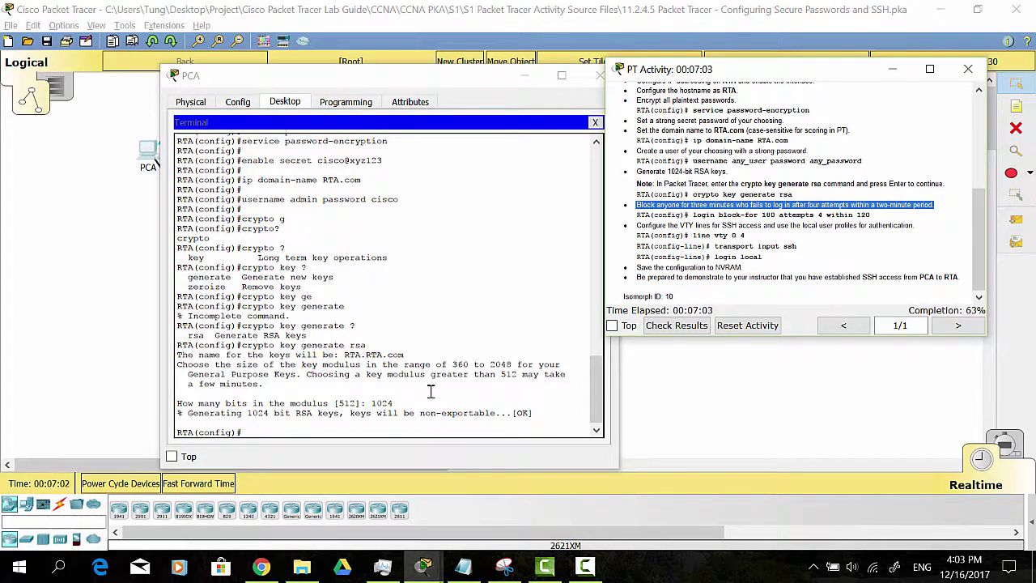
Enter 'login block-for 180 attempts 4 within 120' on RTA.
left_click(409, 406)
type("login block-for")
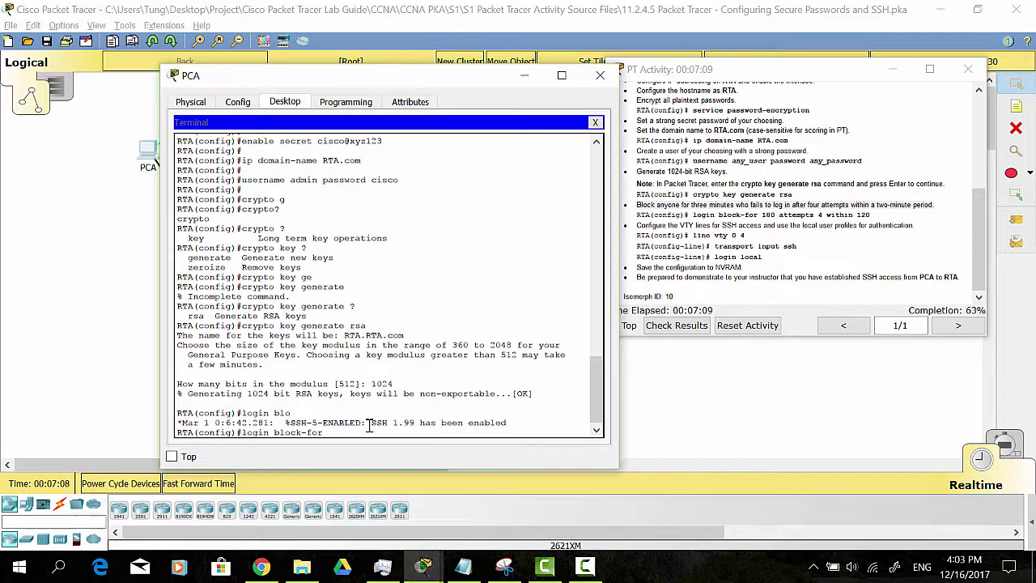
type(" 180")
left_click(694, 212)
left_click_drag(692, 205, 733, 206)
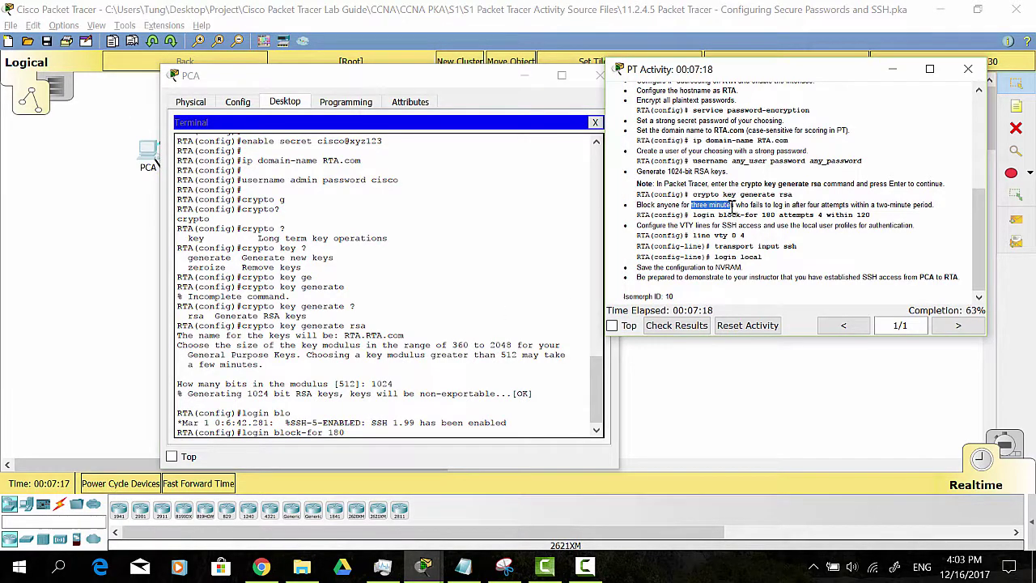
left_click(353, 430)
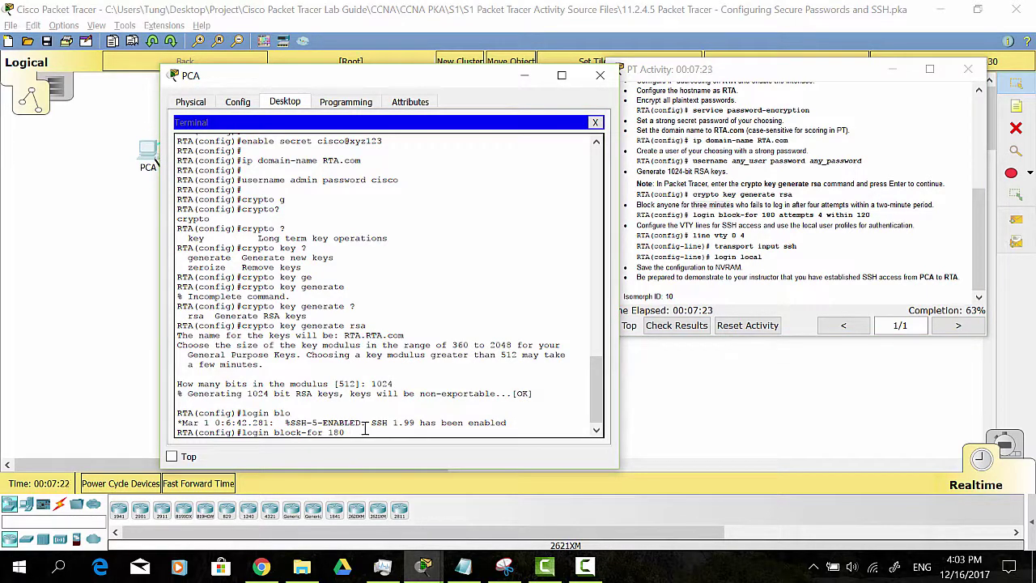
type("att")
key("Tab")
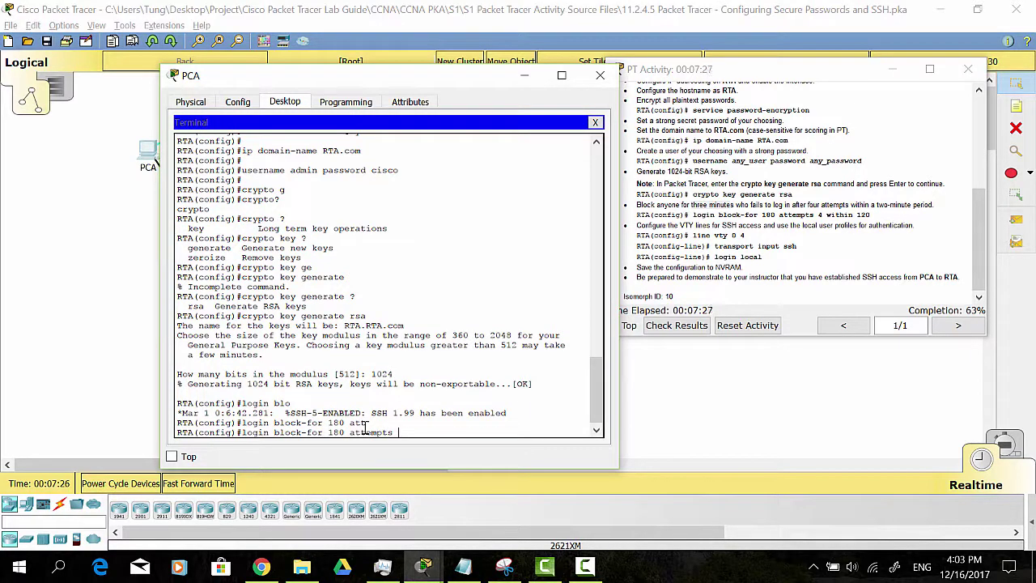
type("4 wi")
key("Tab")
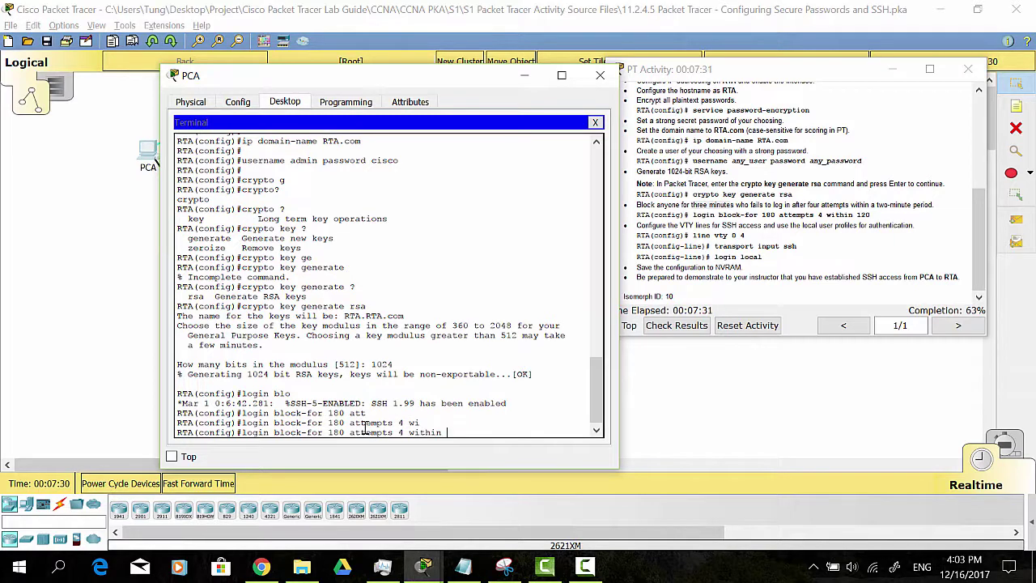
left_click_drag(875, 204, 935, 205)
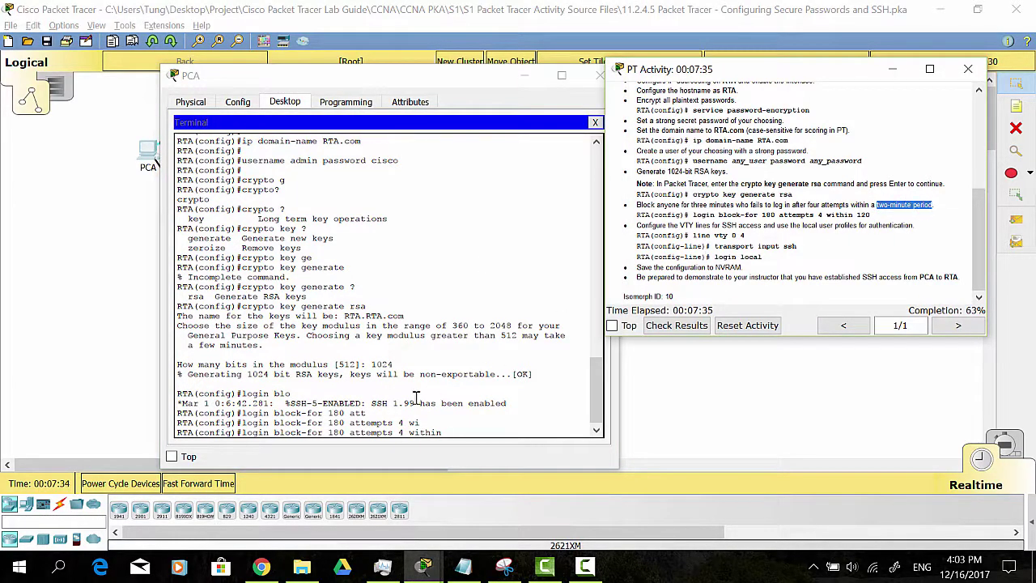
left_click(467, 429)
type("120")
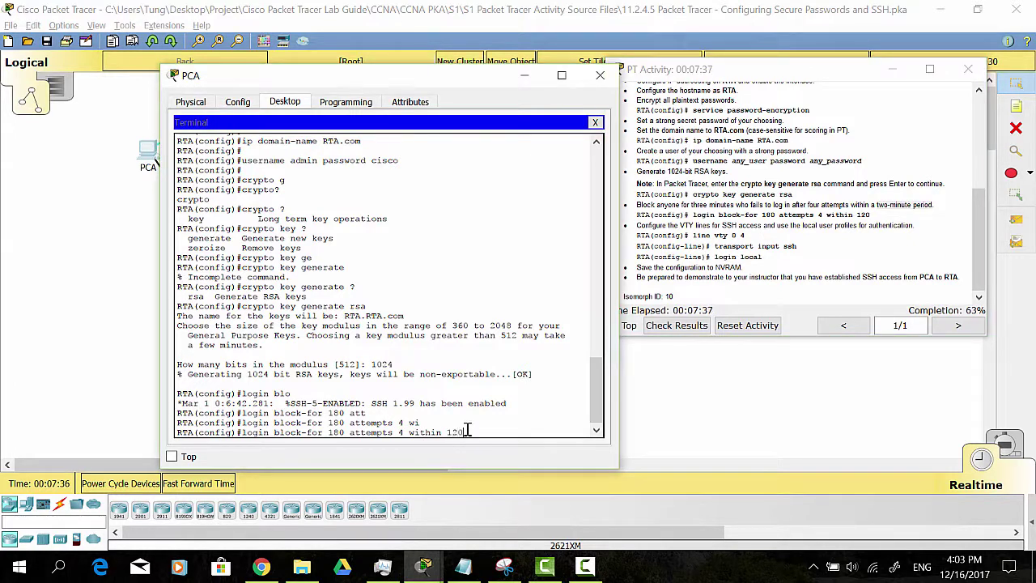
key("Return")
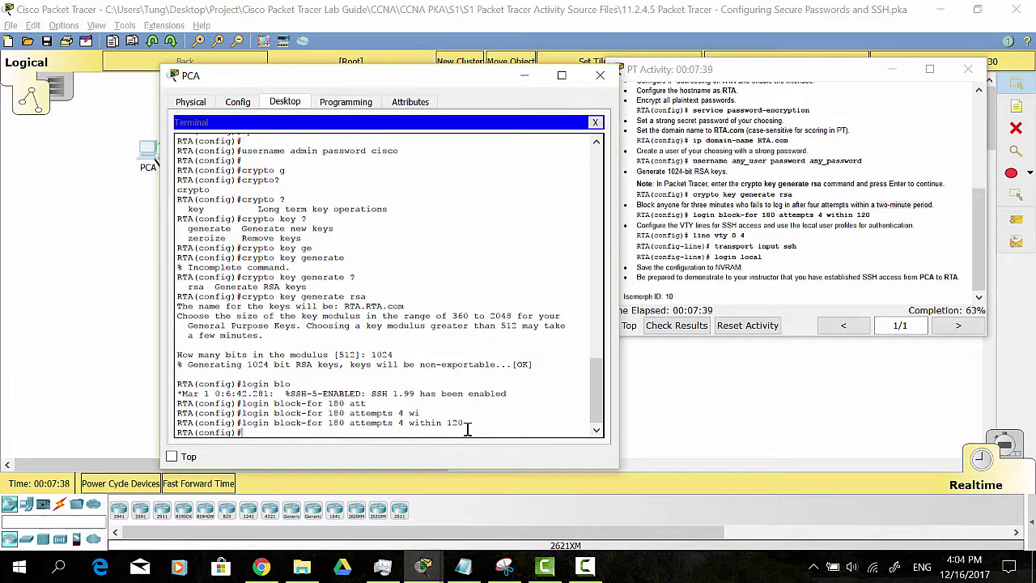
On line vty 0 4, set transport input ssh and login local.
type("line vty")
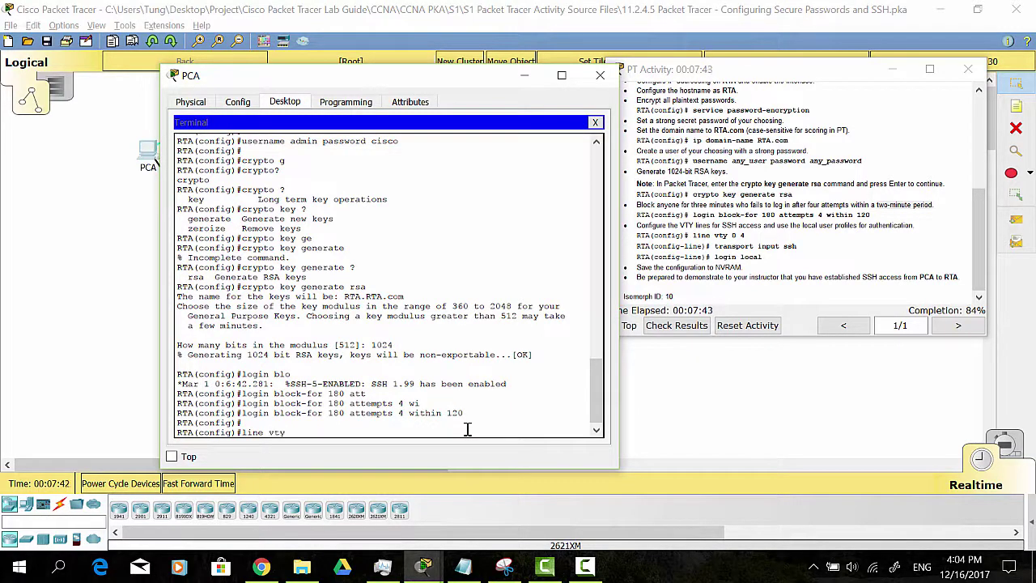
type(" 0 4")
key("Return")
type("tra")
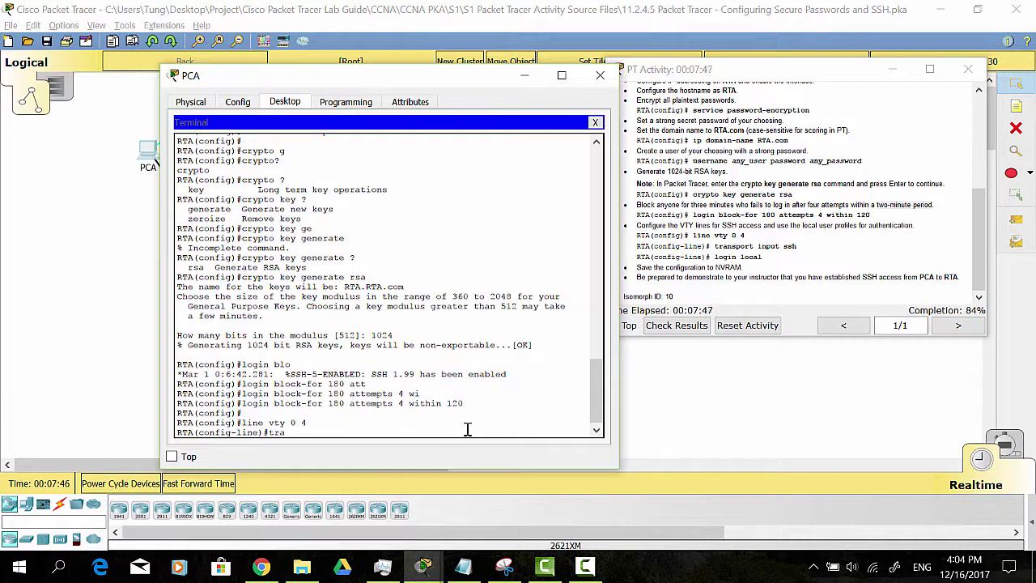
type("ns")
key("Tab")
type("in")
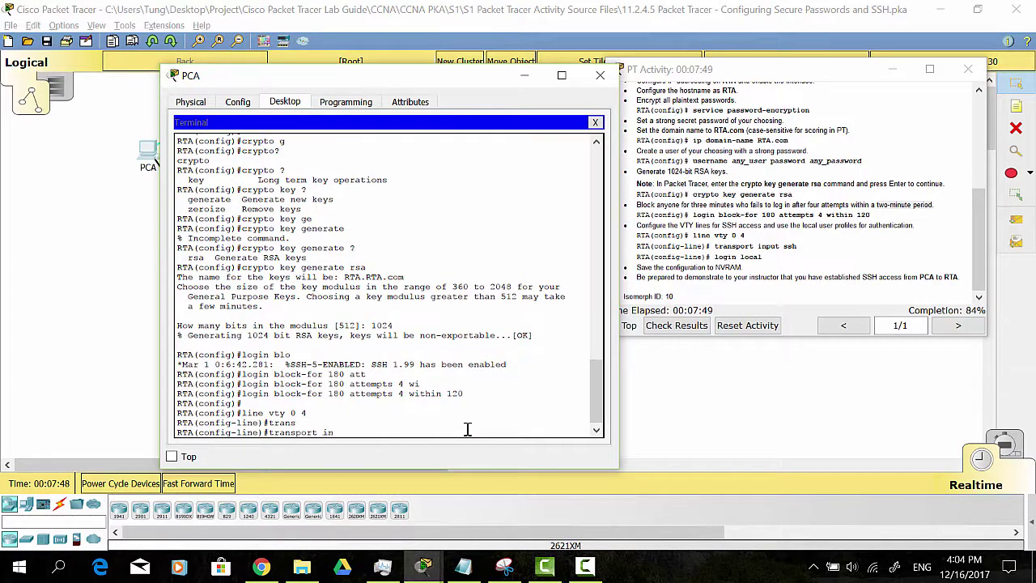
type("put ssh")
key("Return")
type("lo")
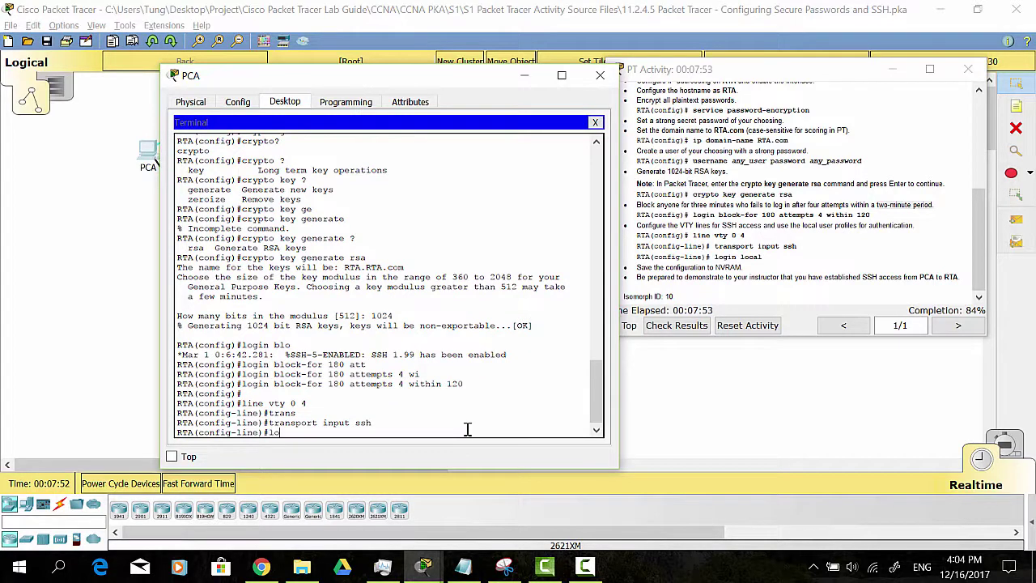
type("gin local")
key("Return")
key("Return")
key("Return")
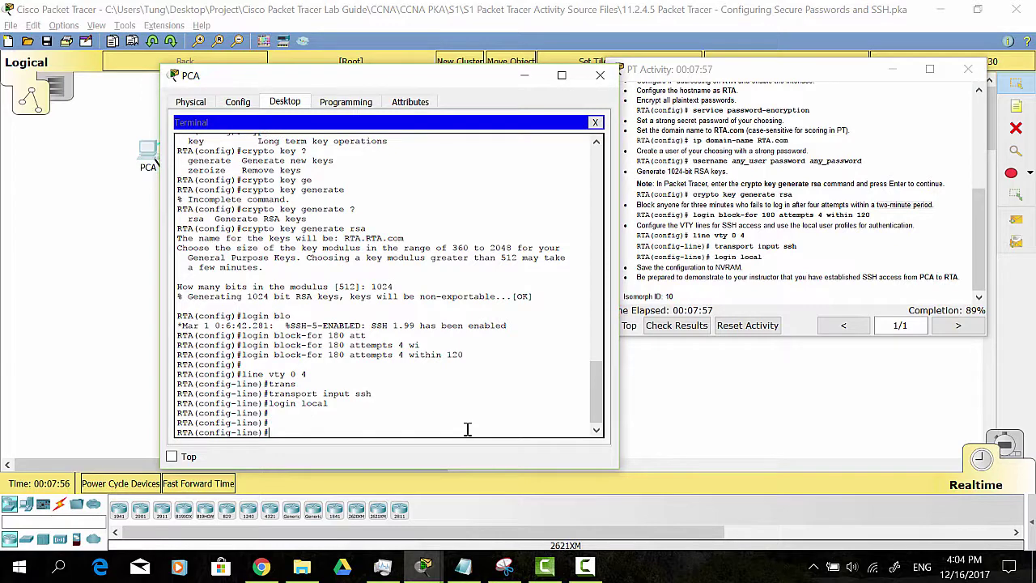
type("copy run start")
Run copy run start to write the configuration to startup-config.
key("Return")
key("Return")
key("Return")
key("Return")
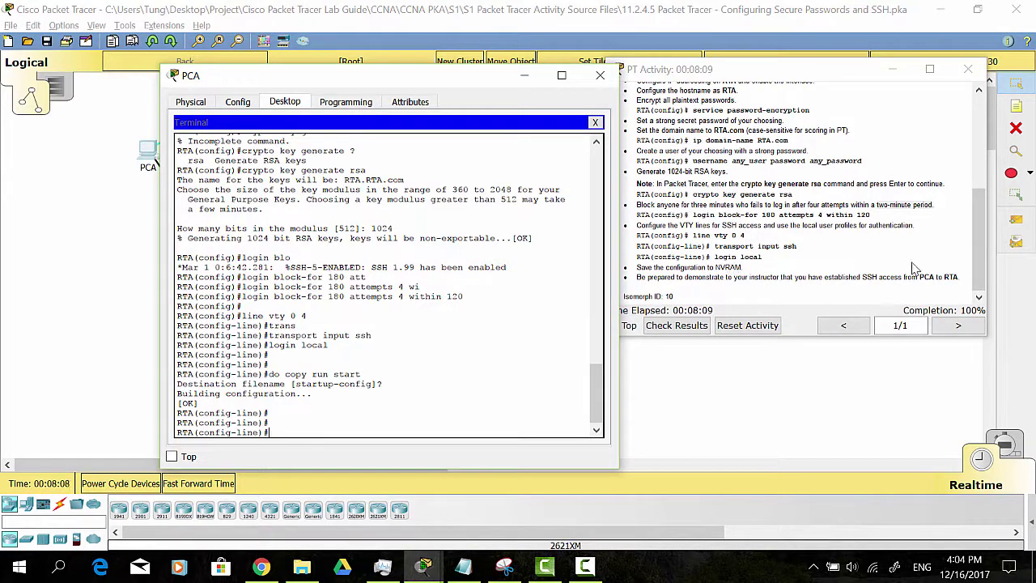
left_click_drag(637, 277, 961, 277)
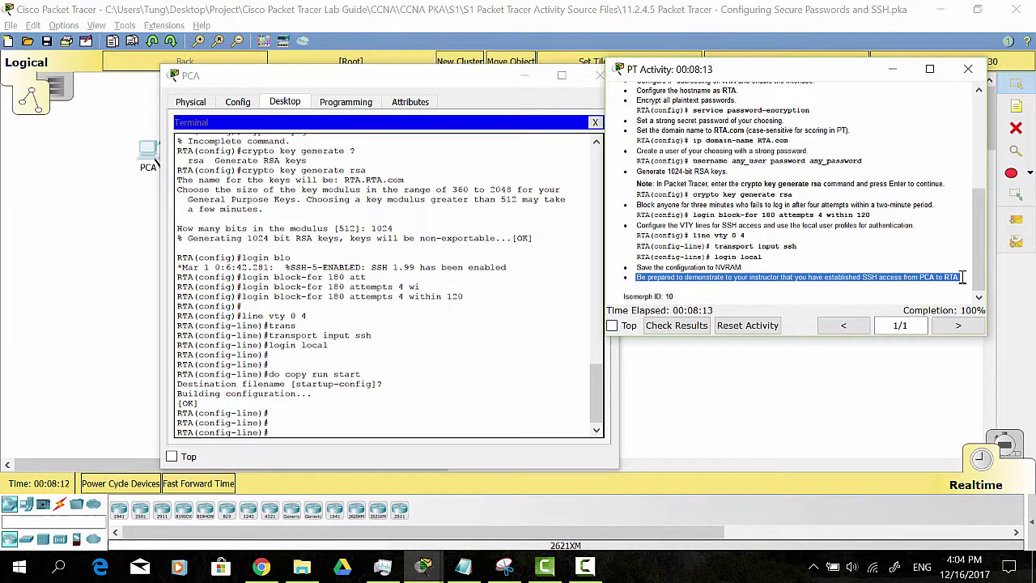